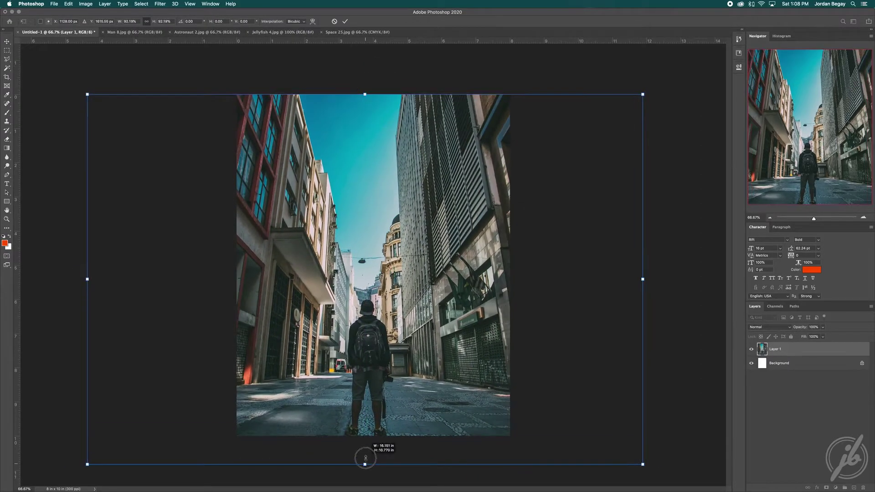
- Select the copied street photo layer and zoom in on the rooftops
click(803, 351)
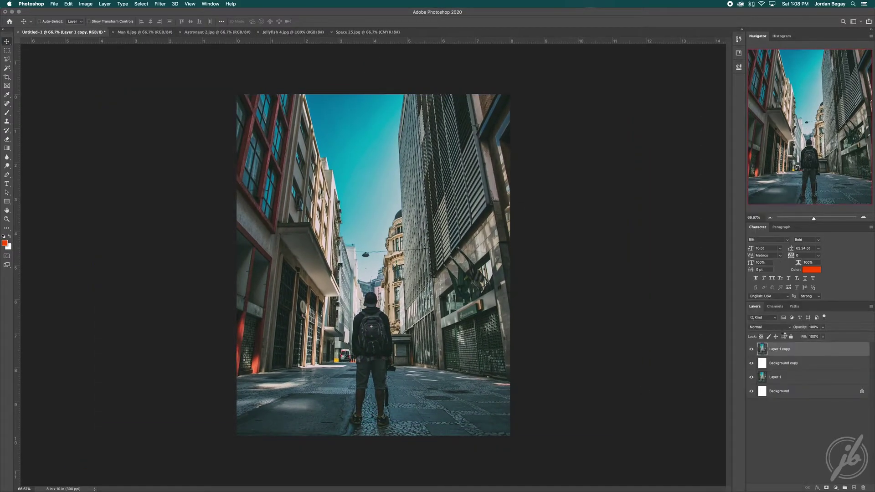
key(ctrl+plus)
key(ctrl+plus)
- Trace a Pen path along the roofline, starting at the image's top edge
mouse_move(217, 108)
mouse_down()
mouse_move(355, 254)
mouse_move(410, 274)
mouse_up()
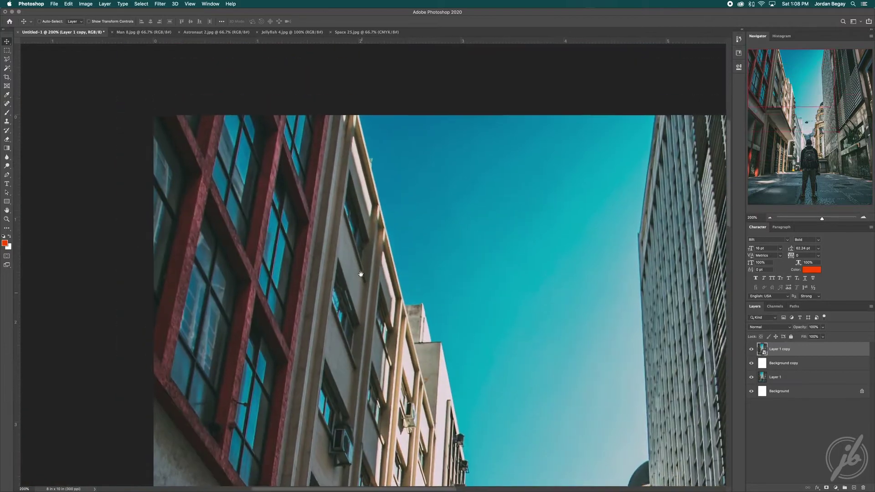
key(ctrl+plus)
scroll(365, 238, up, 3)
key(p)
click(386, 80)
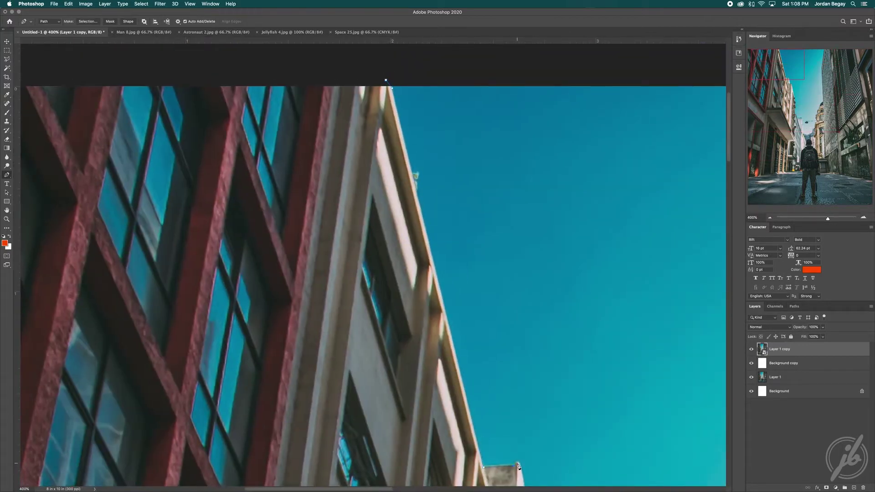
drag(519, 466, 387, 213)
key(ctrl+plus)
scroll(401, 310, down, 5)
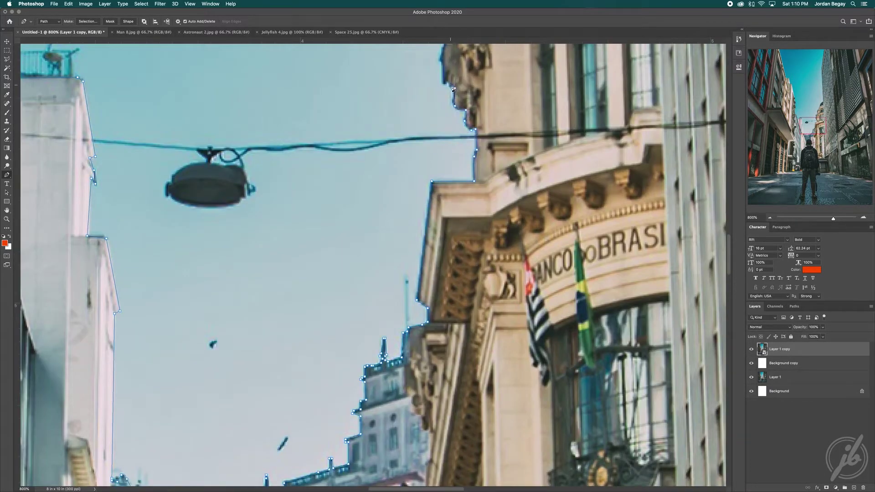
scroll(447, 192, up, 5)
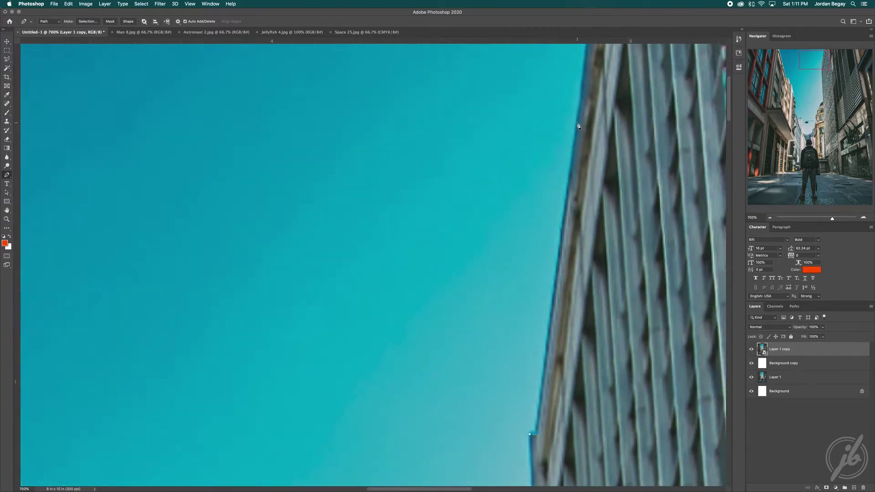
scroll(580, 219, up, 5)
click(770, 218)
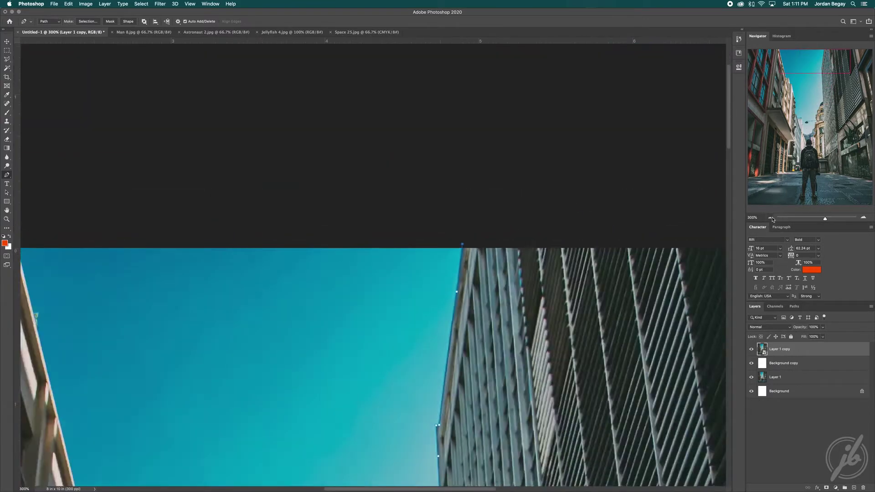
- Turn the rooftop path into a selection and mask the sky on Layer 1 copy
right_click(299, 164)
click(319, 188)
click(476, 217)
alt+click(835, 488)
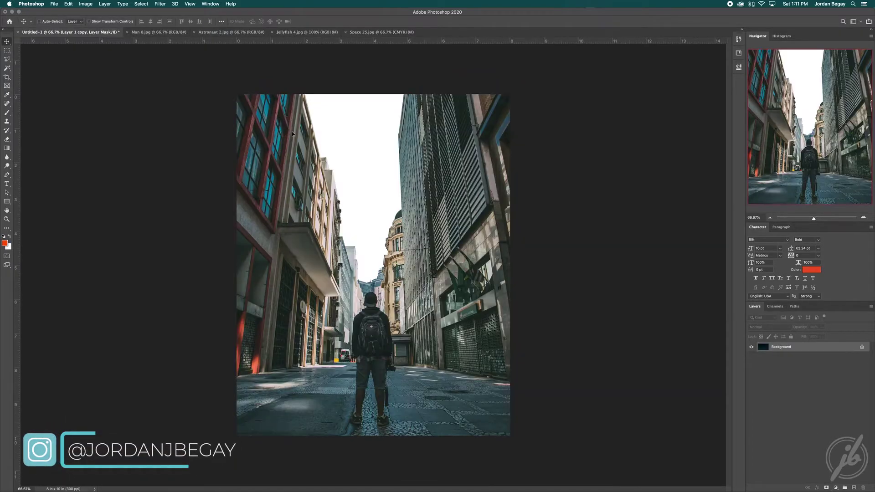
- Enlarge the starry sky and mask out the astronaut's black background using Magic Wand
drag(462, 133, 359, 72)
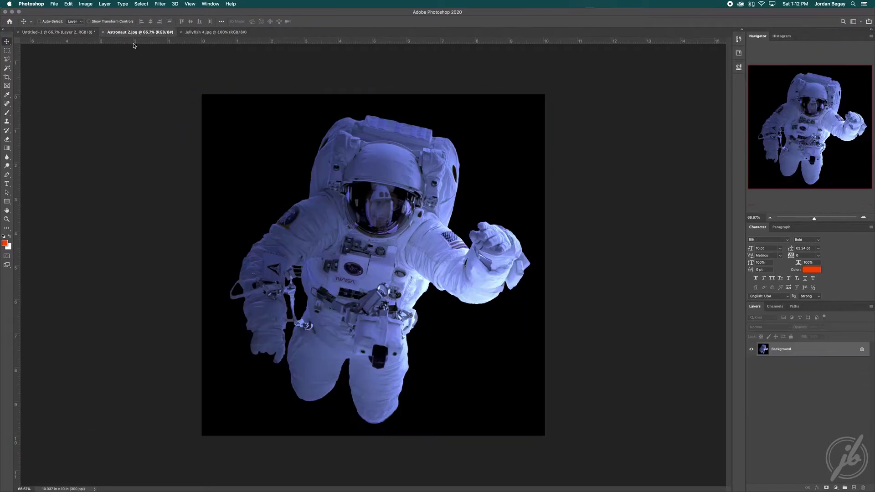
key(w)
click(292, 181)
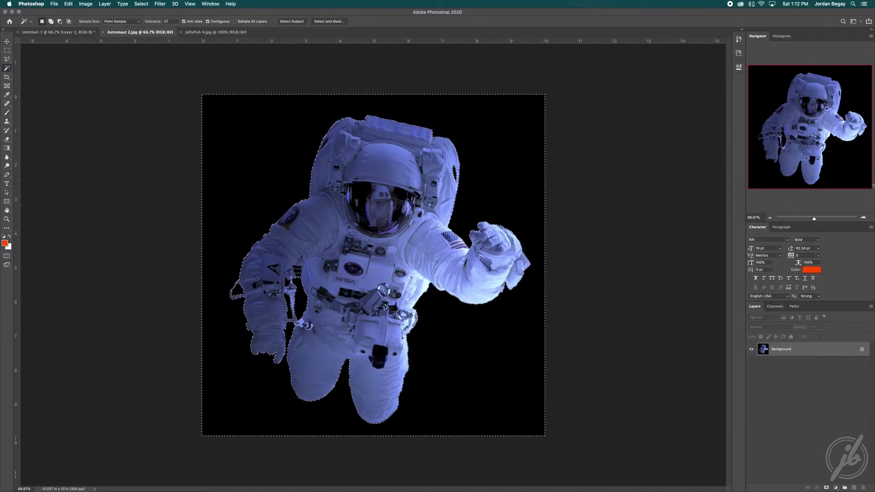
scroll(587, 206, up, 4)
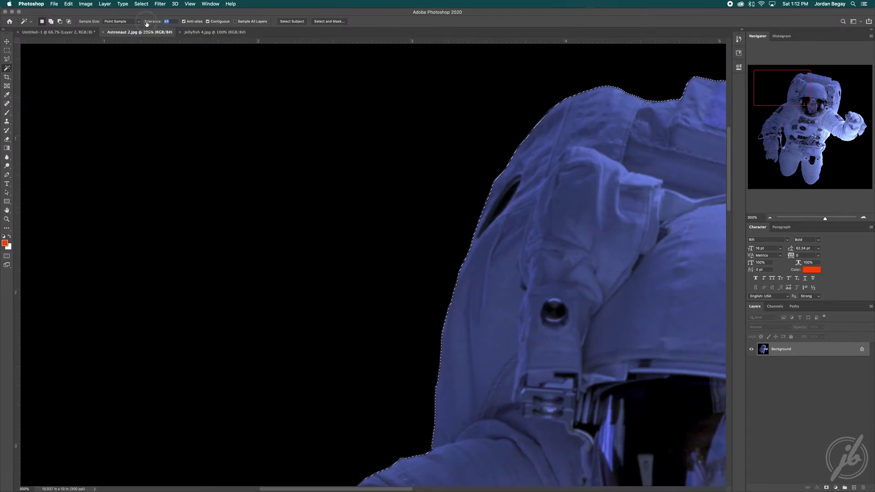
key(ctrl+1)
alt+click(826, 488)
alt+click(779, 349)
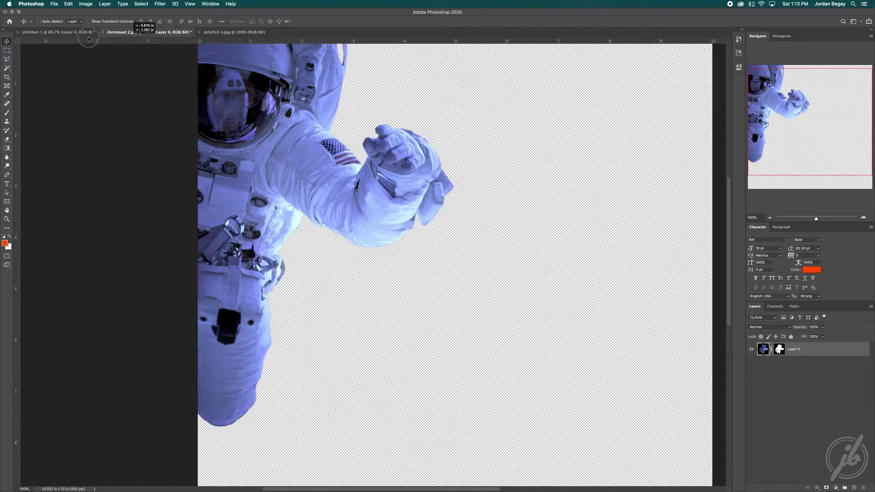
- Move the astronaut into the composite, shrink it to about half size, and centre it at the top
drag(456, 228, 364, 205)
key(ctrl+t)
drag(560, 361, 400, 272)
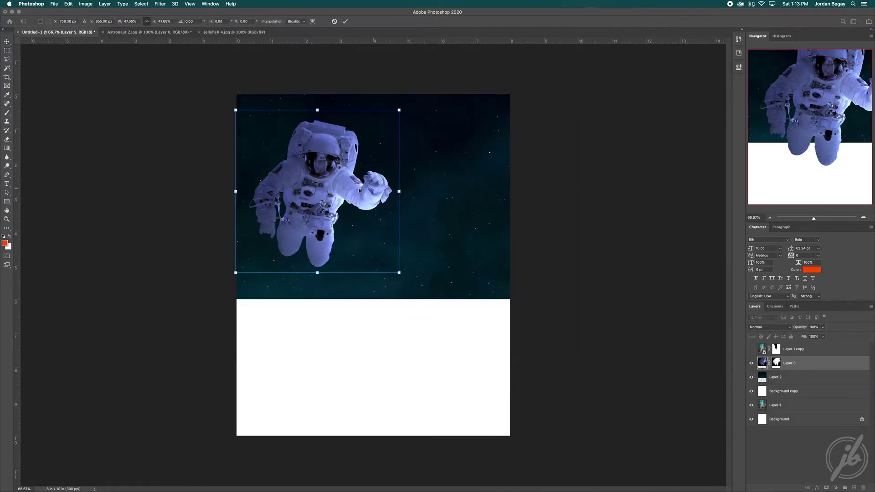
drag(374, 126, 374, 148)
key(Return)
- Bring the jellyfish image into the composite document
click(234, 32)
drag(319, 205, 319, 151)
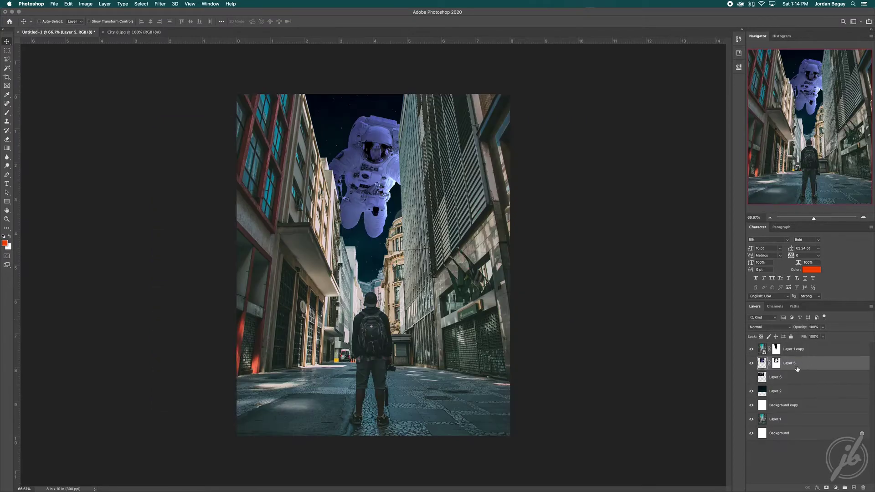
click(798, 350)
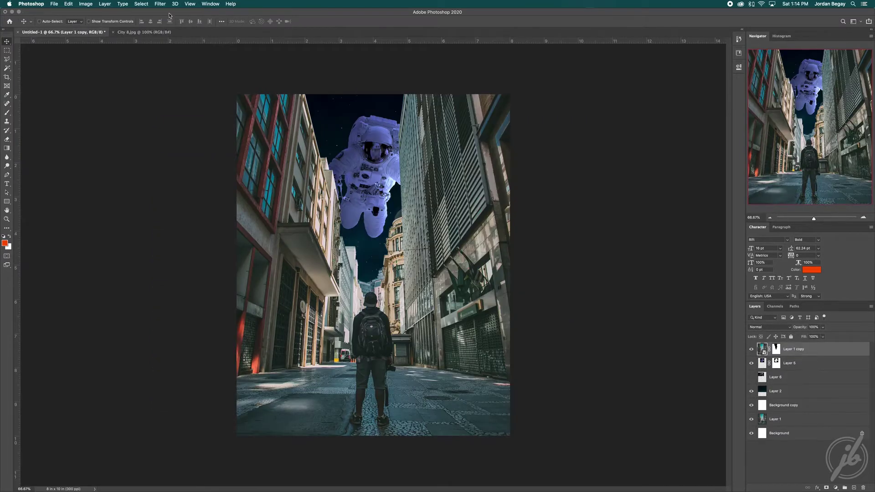
- Apply Camera Raw to the street photo: contrast +13, exposure -0.25, post-crop vignette -75
key(ctrl+shift+a)
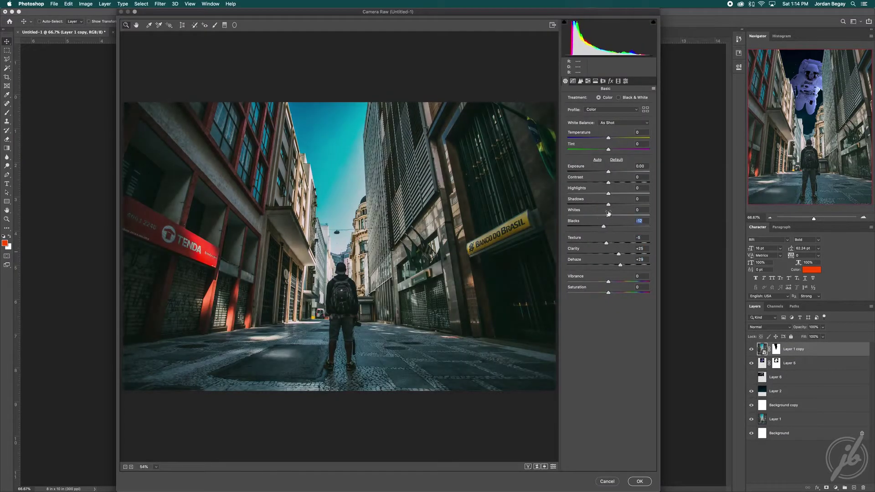
drag(609, 182, 614, 182)
mouse_move(609, 172)
mouse_down()
mouse_move(578, 172)
mouse_move(630, 184)
mouse_up()
click(611, 81)
click(611, 183)
key(Return)
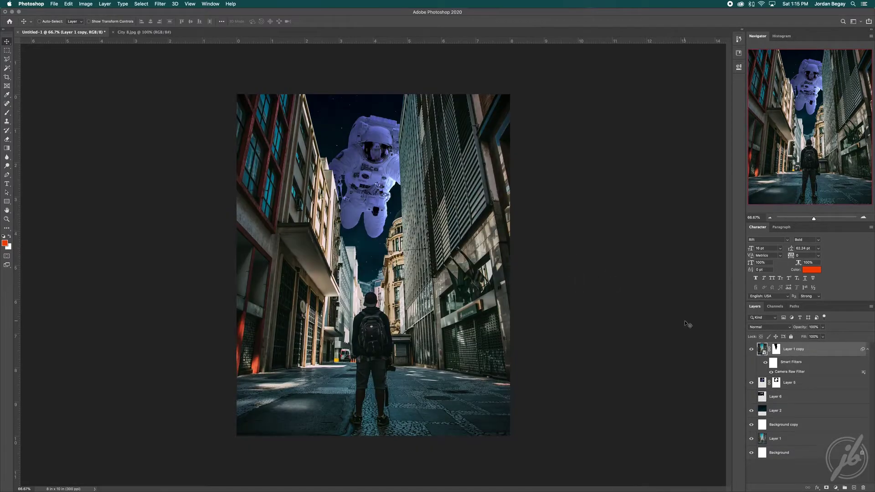
click(753, 397)
- Set the jellyfish layer to Screen and hide the astronaut and street photo to isolate it
click(782, 396)
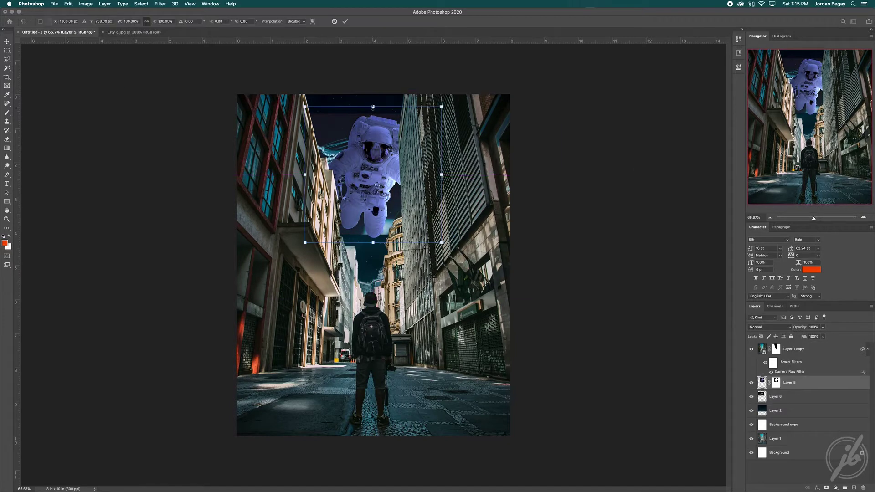
key(shift+alt+s)
key(ctrl+m)
key(Escape)
click(752, 382)
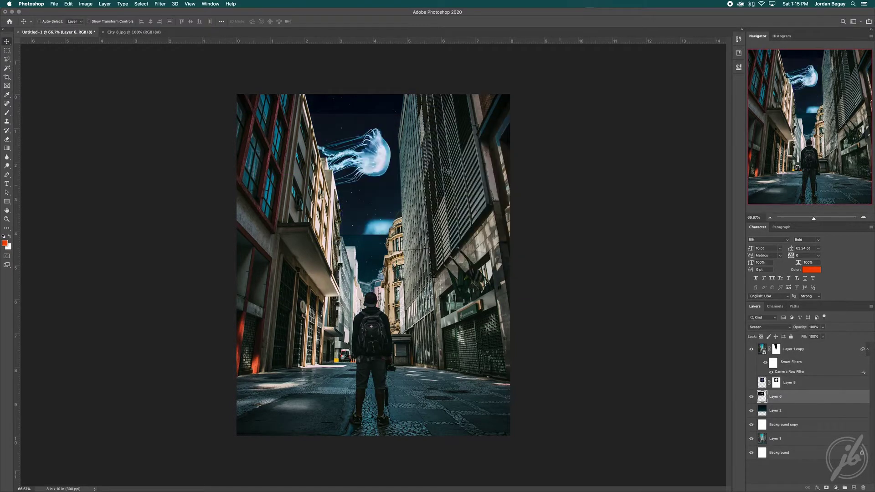
click(751, 350)
- Mask the jellyfish layer and paint out the light patch below it with a 100% black brush
click(827, 488)
key(d)
key(b)
key(x)
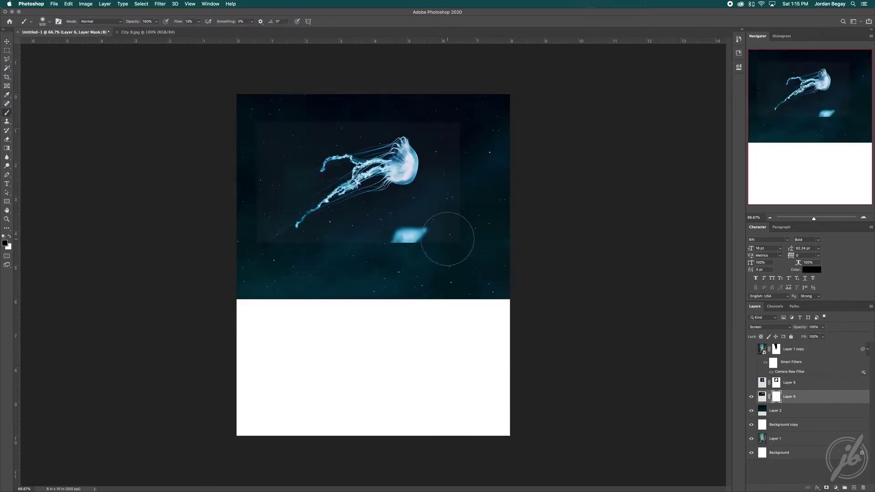
key(shift+0)
drag(409, 235, 469, 208)
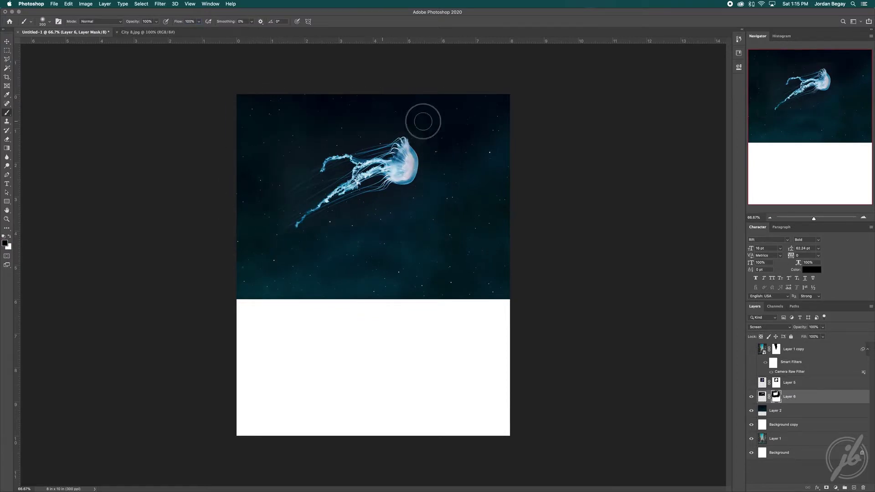
key(ctrl+m)
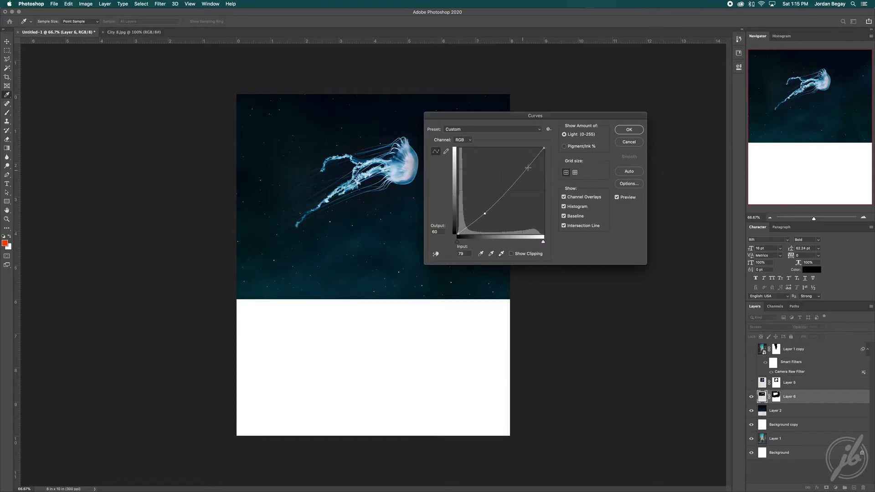
key(Escape)
- Boost the jellyfish's saturation with Hue/Saturation, then unhide the astronaut and street photo
click(762, 397)
key(ctrl+u)
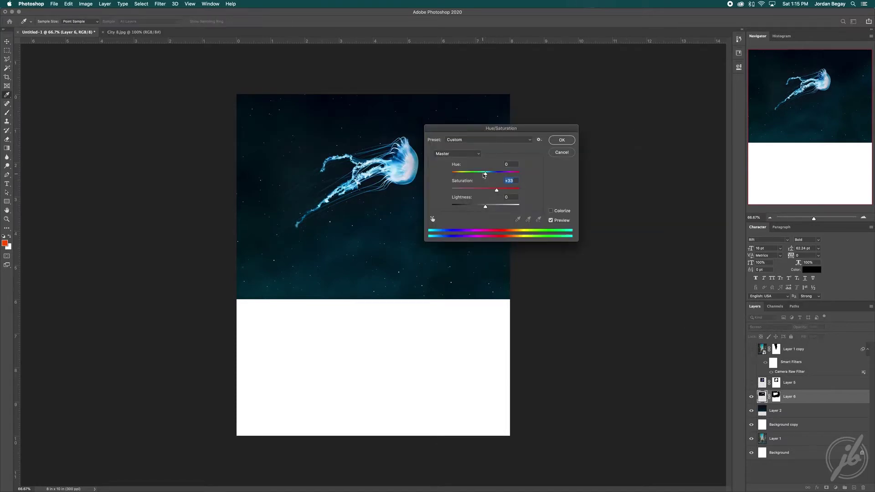
key(Return)
click(5, 243)
key(Escape)
click(751, 383)
- Move the jellyfish into place above the astronaut
click(751, 349)
key(ctrl+t)
mouse_move(374, 167)
mouse_down()
mouse_move(345, 111)
mouse_move(364, 246)
mouse_up()
key(Return)
- Duplicate the jellyfish and flip the lower copy horizontally
key(ctrl+j)
key(ctrl+t)
right_click(378, 263)
click(399, 380)
key(Return)
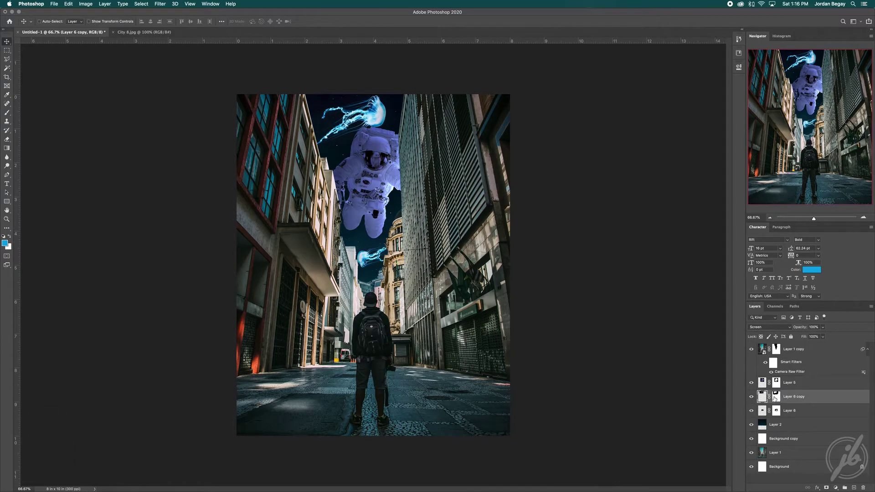
- Add a blue Solid Color fill layer and invert its mask to hide the blue
click(793, 350)
click(835, 488)
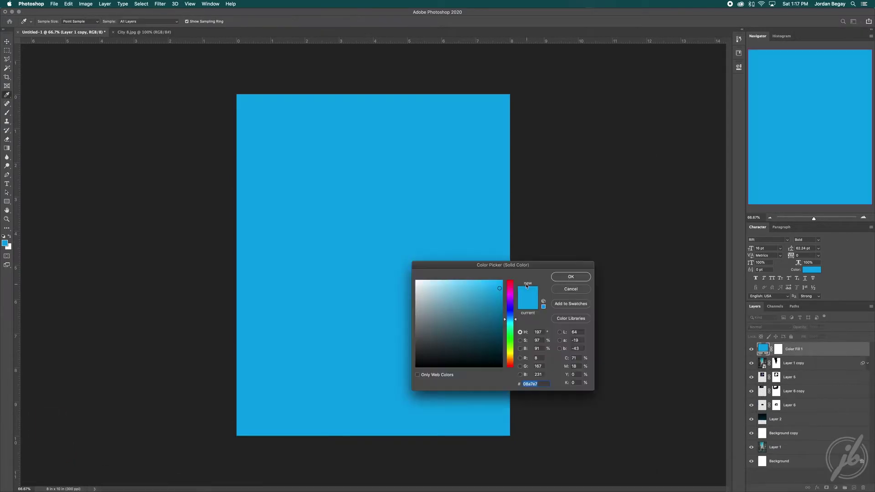
key(Return)
key(ctrl+i)
- Paint the blue glow onto the man's arm, left shoulder and backpack top
click(864, 218)
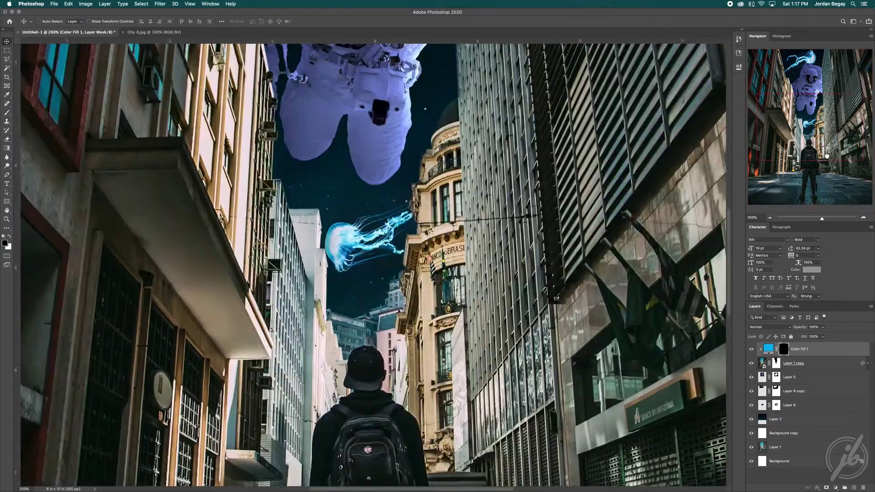
click(864, 218)
key(b)
key(x)
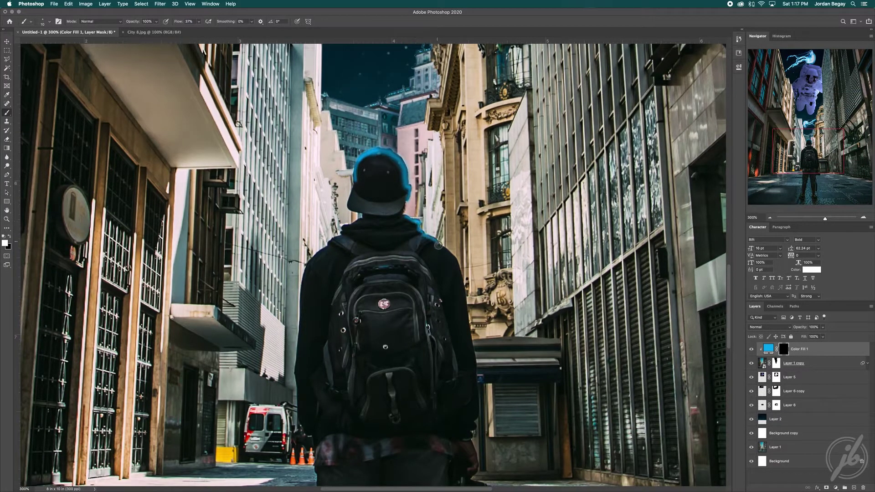
drag(464, 291, 480, 352)
key(x)
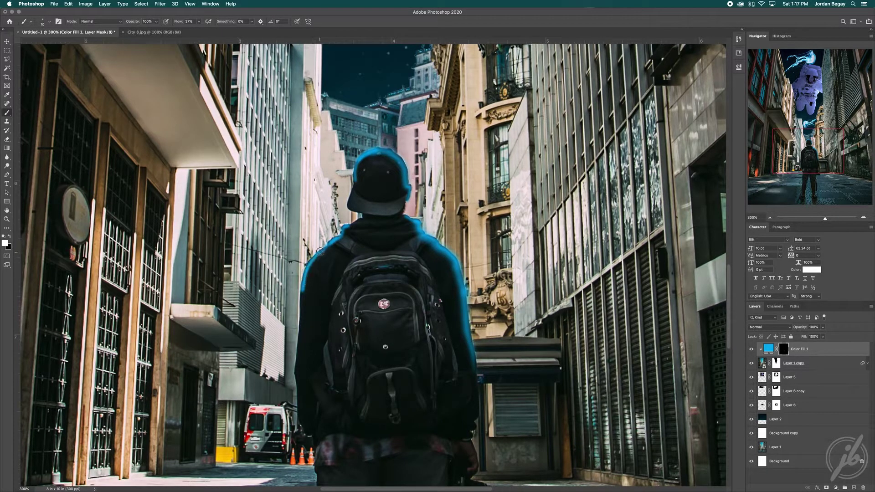
drag(304, 314, 309, 274)
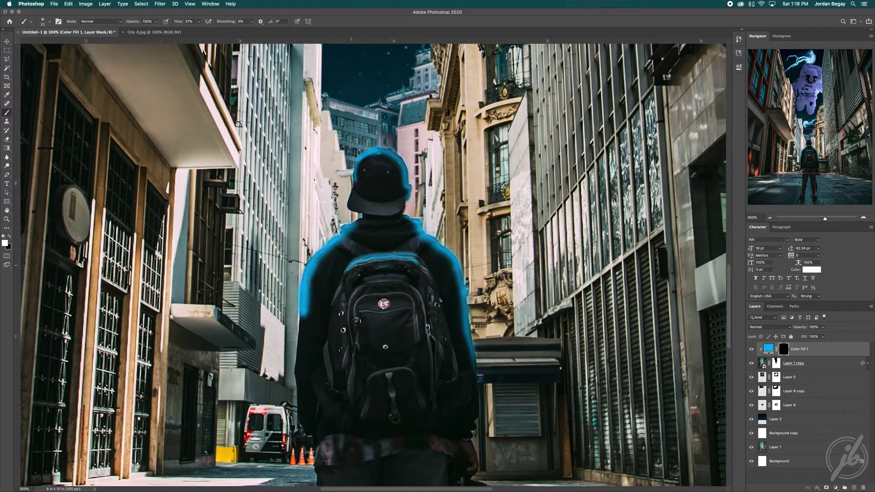
drag(428, 267, 355, 272)
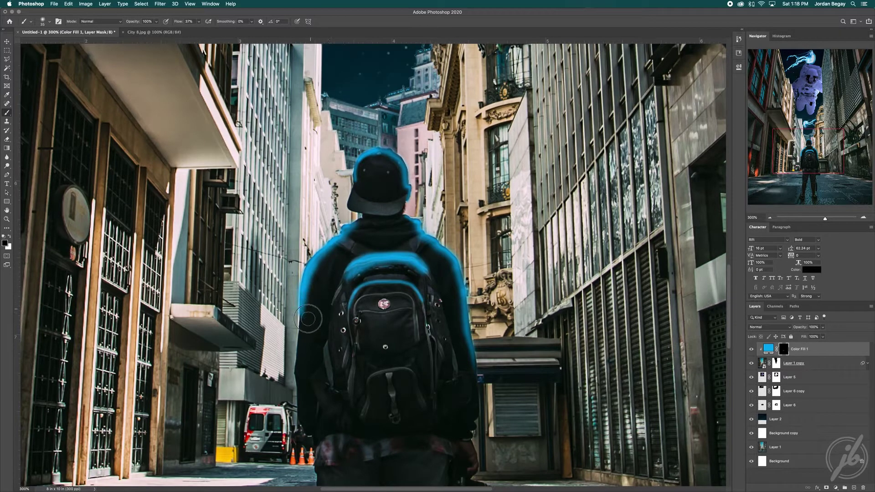
drag(310, 310, 323, 263)
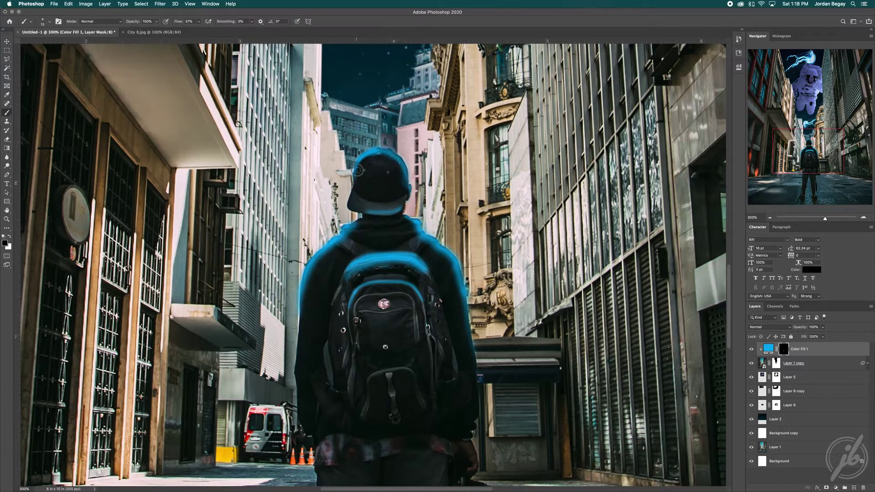
key(super+minus)
key(super+minus)
key(super+minus)
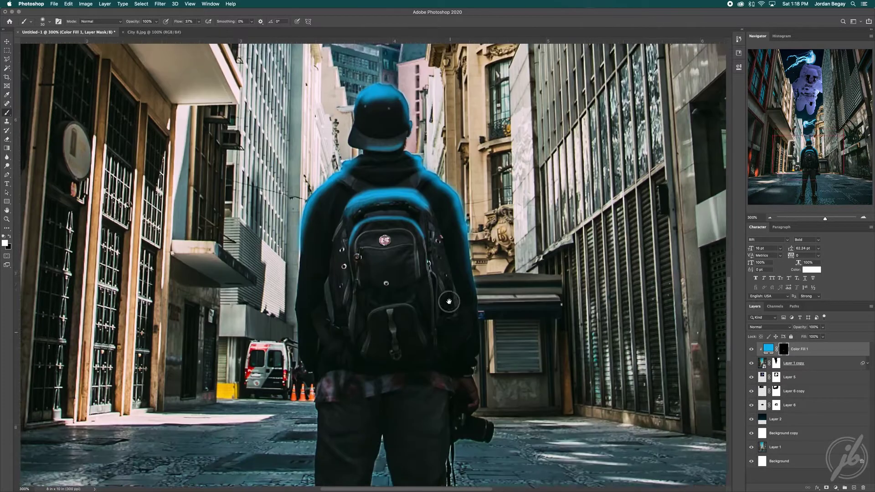
click(770, 327)
click(766, 401)
- Add a black Color Fill 2 layer, invert its mask, and brush in dark edges including the bottom
click(802, 363)
click(836, 487)
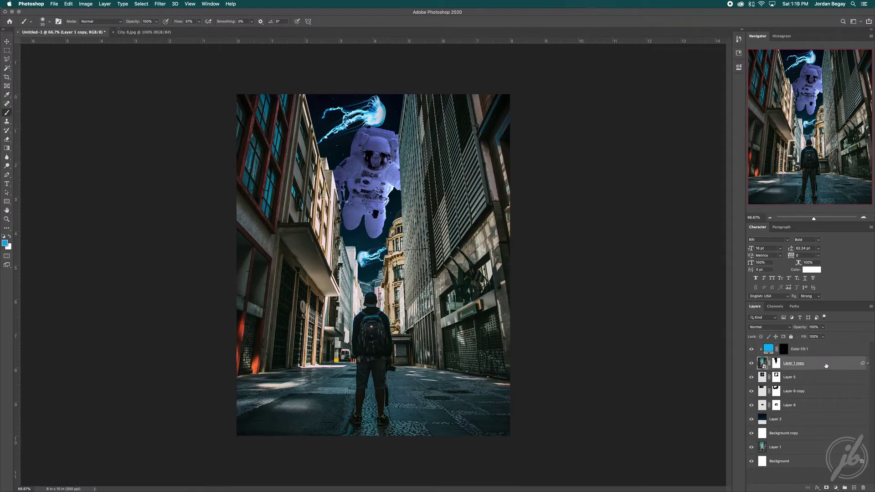
click(830, 355)
key(Return)
key(super+i)
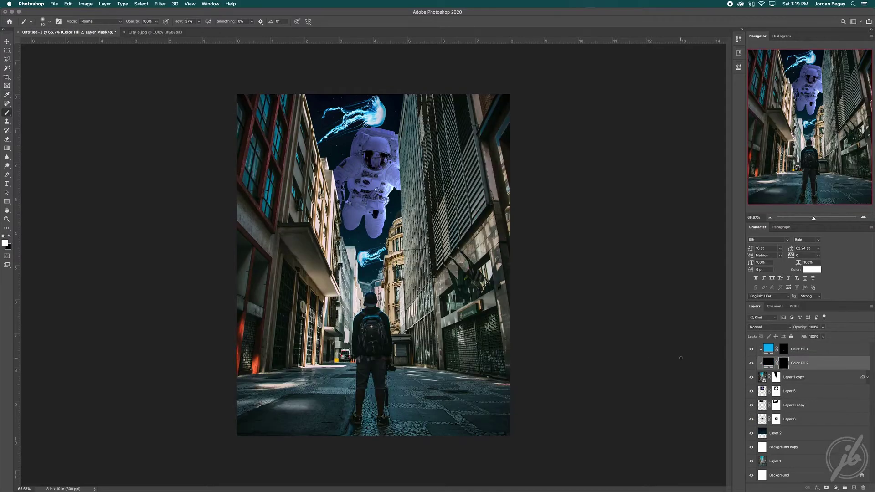
mouse_move(219, 133)
mouse_down()
mouse_move(512, 352)
mouse_move(504, 342)
mouse_up()
key(bracketleft)
key(bracketleft)
key(bracketleft)
drag(269, 424, 533, 433)
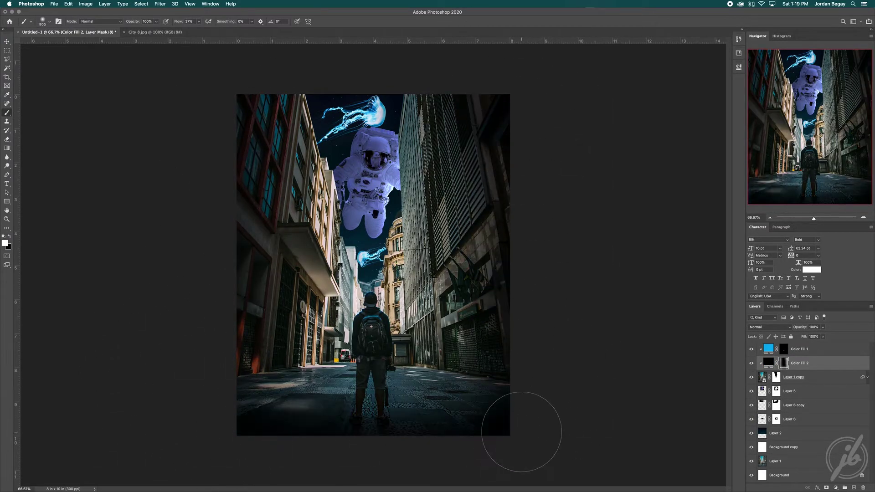
key(bracketright)
key(bracketright)
key(bracketright)
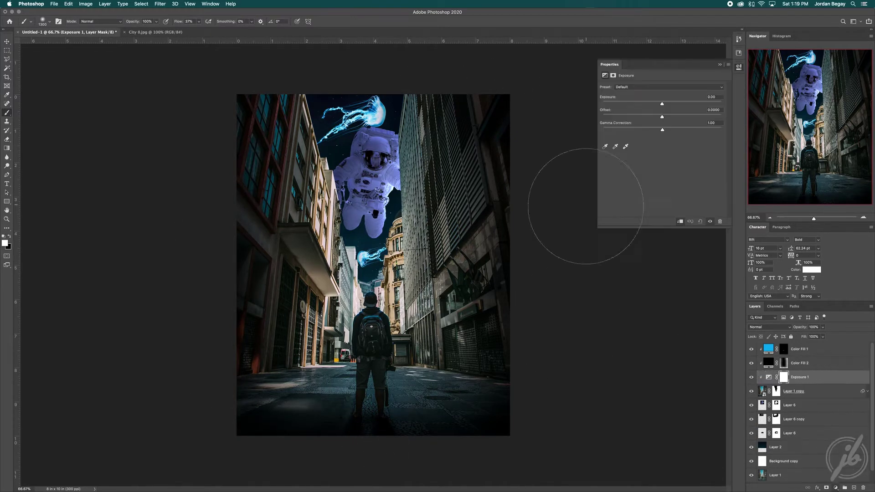
- Deepen the overall tones with an Exposure 1 adjustment at gamma 0.83
mouse_move(662, 117)
mouse_down()
mouse_move(661, 104)
mouse_move(662, 117)
mouse_up()
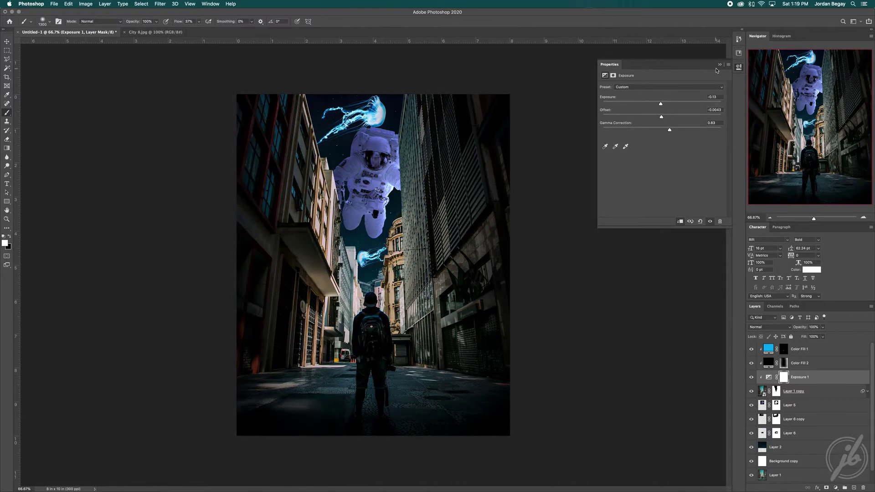
click(739, 67)
click(800, 363)
double_click(769, 363)
key(Return)
key(Escape)
click(836, 487)
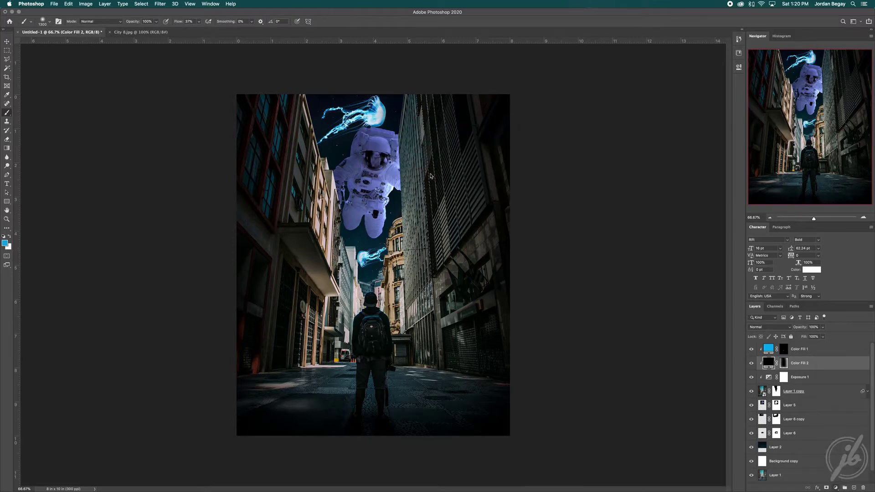
- Add a white Color Fill 3 layer with an inverted mask, painting light onto the man and right building
click(827, 358)
click(434, 292)
key(Return)
click(784, 365)
key(ctrl+i)
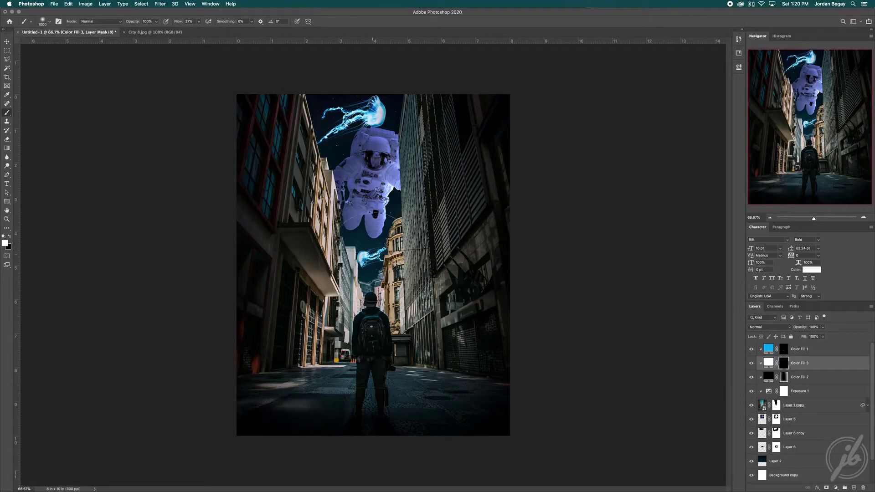
drag(371, 219, 371, 278)
drag(413, 114, 410, 199)
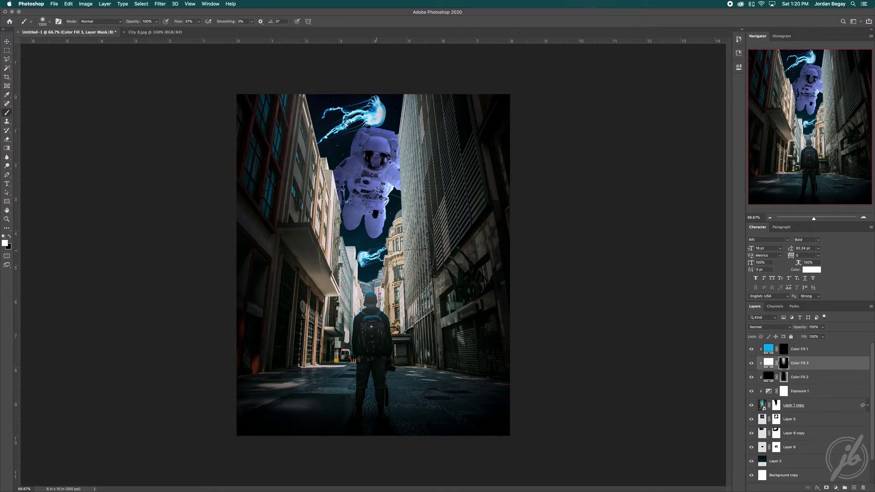
key(v)
key(ctrl+z)
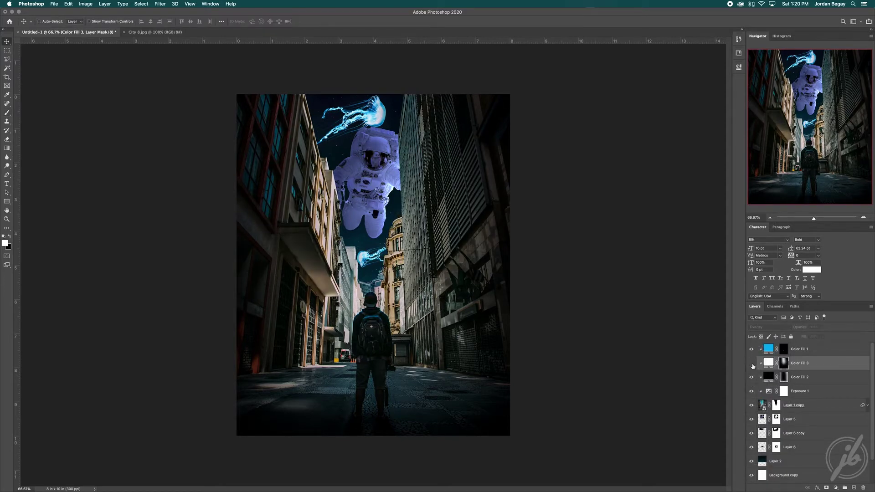
- Tint the right-hand building cyan on the Color Fill 1 layer
click(798, 349)
key(b)
click(379, 203)
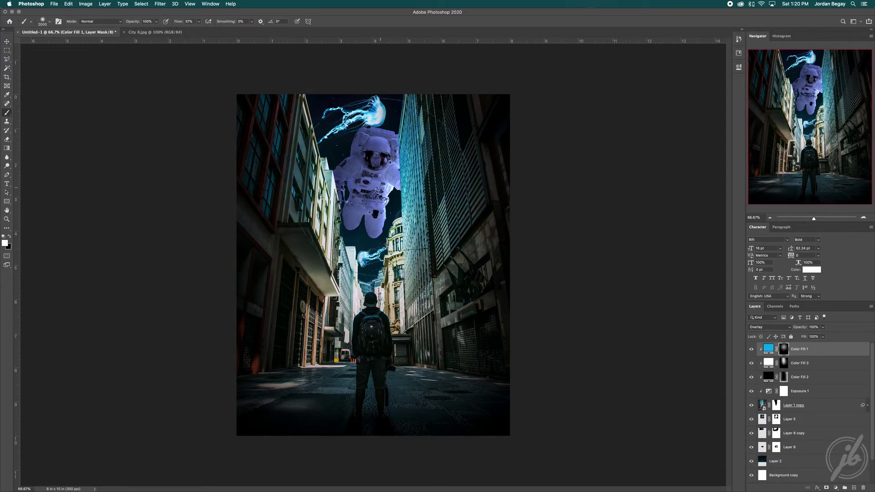
key(v)
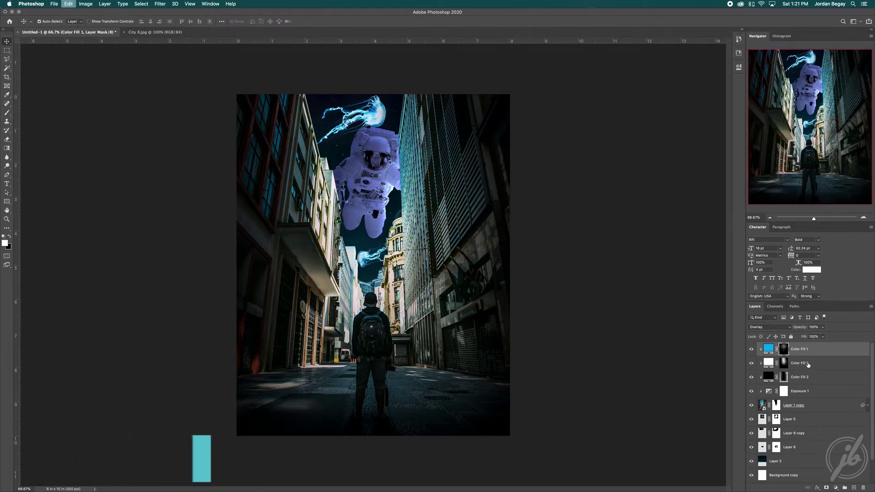
- Add a blue Color Fill 4 with an inverted mask painted over the buildings and figure, set to Overlay
click(829, 363)
click(839, 360)
key(Return)
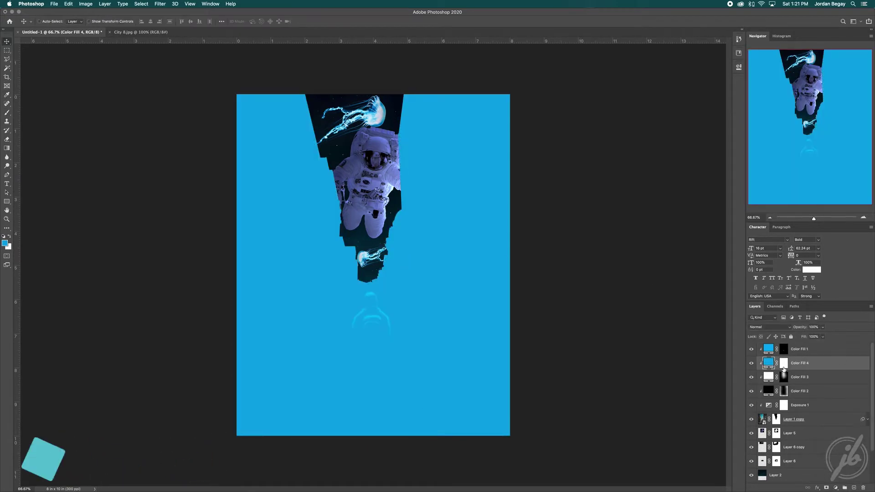
key(ctrl+i)
key(b)
key(bracketright)
key(bracketright)
mouse_move(319, 246)
mouse_down()
mouse_move(361, 88)
mouse_move(337, 346)
mouse_up()
key(bracketleft)
drag(403, 364, 436, 263)
key(bracketleft)
key(bracketleft)
key(bracketleft)
click(770, 327)
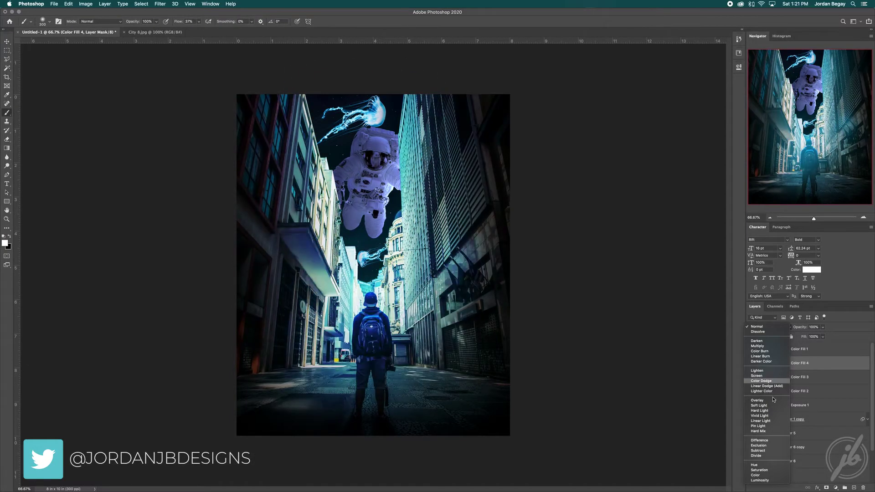
click(773, 400)
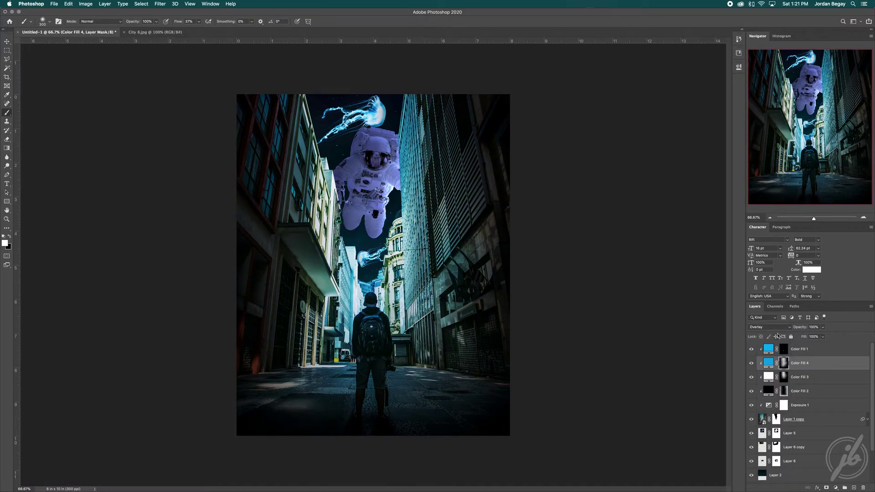
- Duplicate the blue fill, darken its glow on the backpack and lower its opacity to 82%
key(ctrl+j)
key(bracketleft)
key(bracketleft)
key(bracketleft)
mouse_move(367, 329)
mouse_down()
mouse_move(371, 378)
mouse_move(363, 346)
mouse_move(382, 363)
mouse_up()
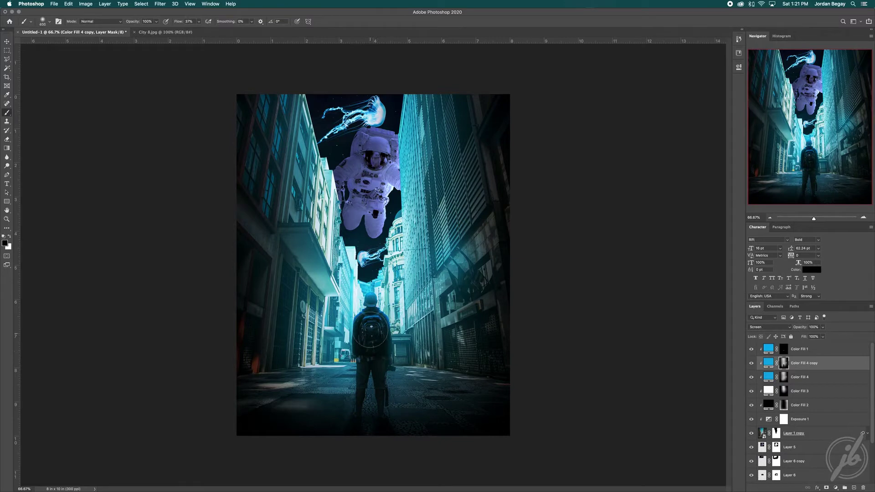
drag(800, 328, 793, 328)
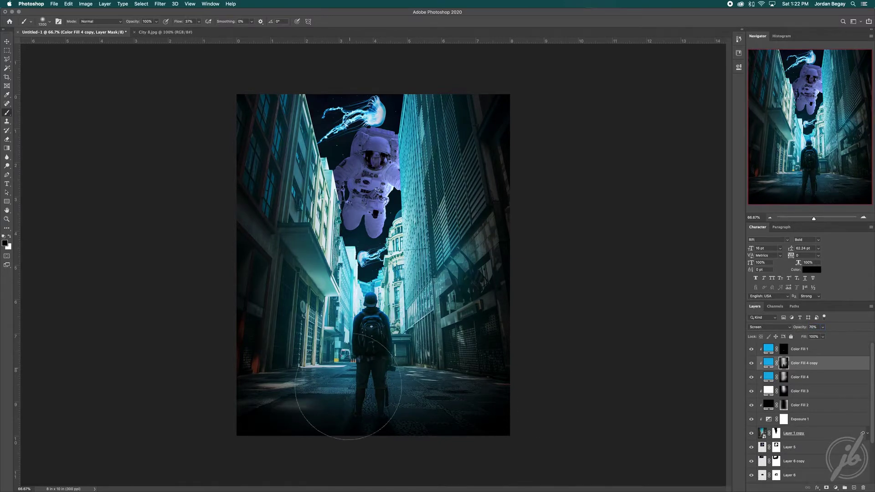
- Repaint the Color Fill 2 mask to darken the right building and brighten the left buildings
click(784, 405)
key(x)
key(bracketright)
key(bracketright)
key(bracketright)
drag(268, 252, 319, 255)
key(ctrl+z)
drag(351, 39, 512, 146)
key(x)
key(x)
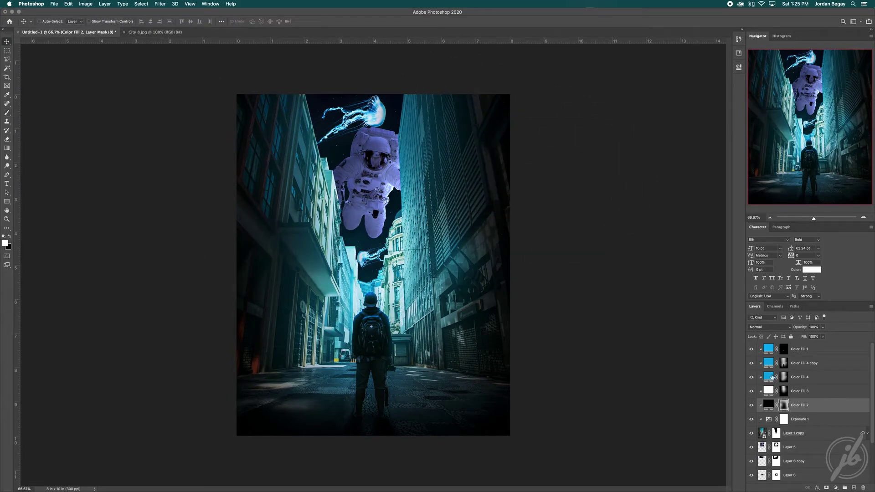
click(769, 363)
key(Return)
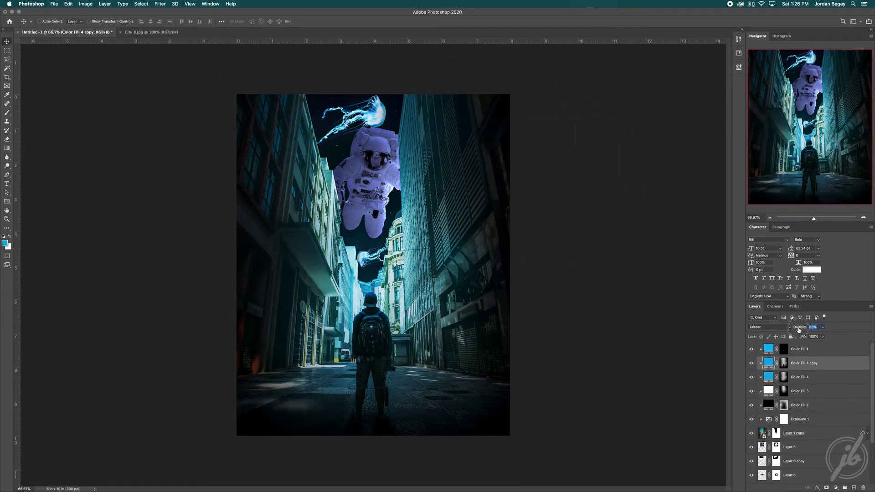
- Place City.jpg below Layer 1 copy, clip it to the astronaut and shrink it over him
click(151, 31)
drag(334, 164, 364, 228)
drag(775, 363, 791, 455)
alt+click(791, 455)
key(ctrl+t)
drag(437, 96, 373, 162)
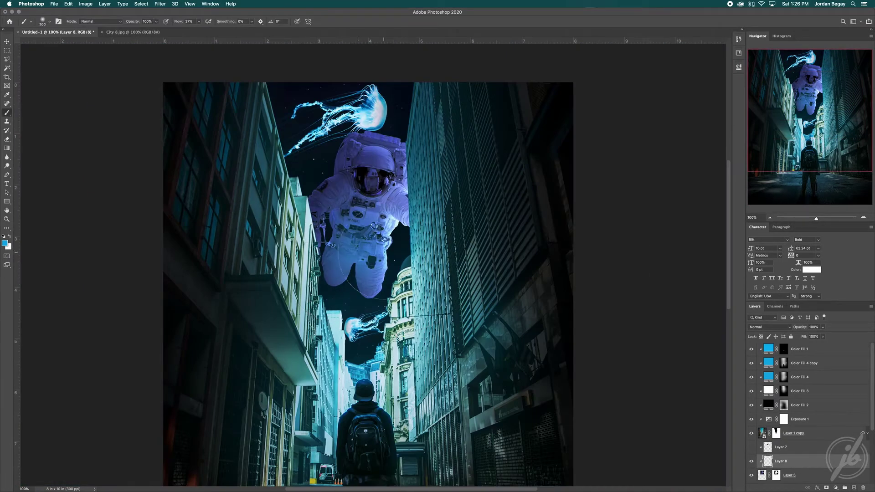
- Scale the lower jellyfish layer to about 56% and move it lower in the sky
scroll(788, 423, down, 3)
key(ctrl+t)
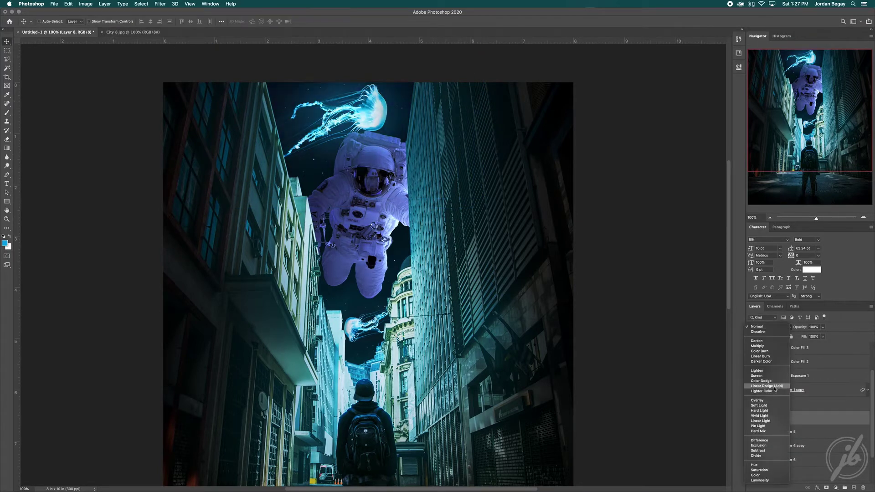
drag(483, 111, 352, 65)
drag(320, 112, 396, 333)
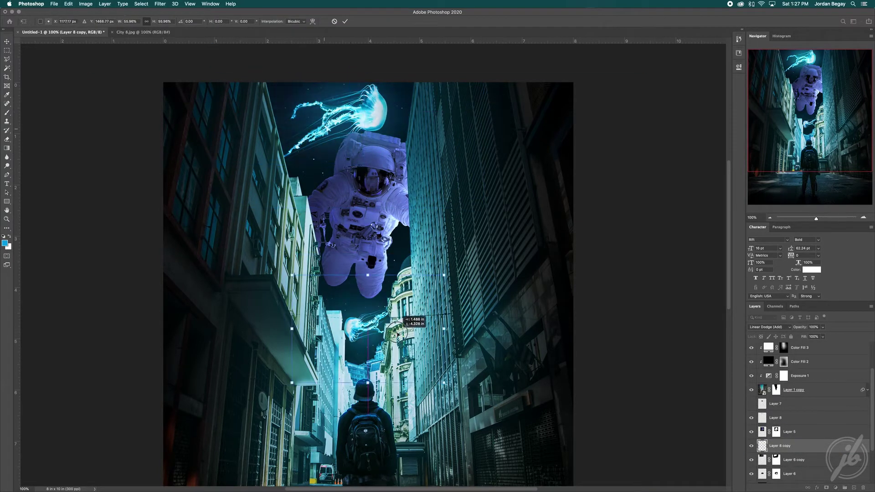
drag(797, 133, 798, 138)
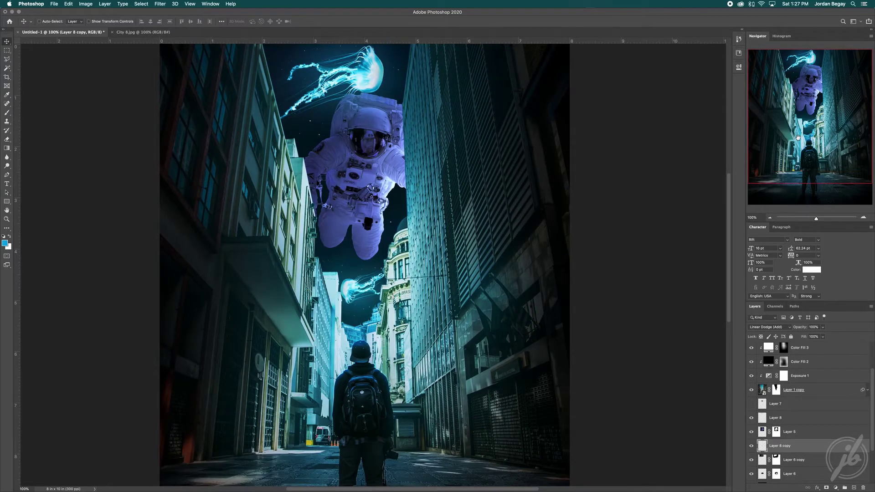
- Paint the Color Fill 2 mask to darken the sky right of the astronaut
click(780, 362)
key(b)
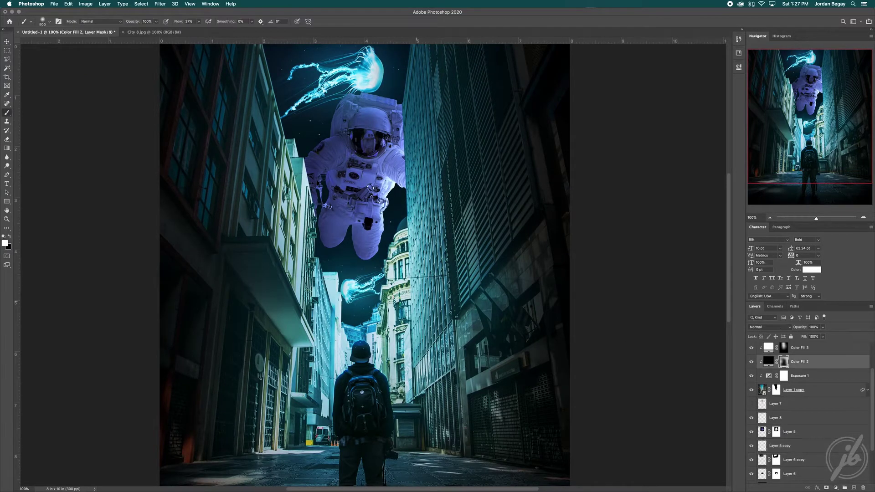
key(bracketright)
key(bracketright)
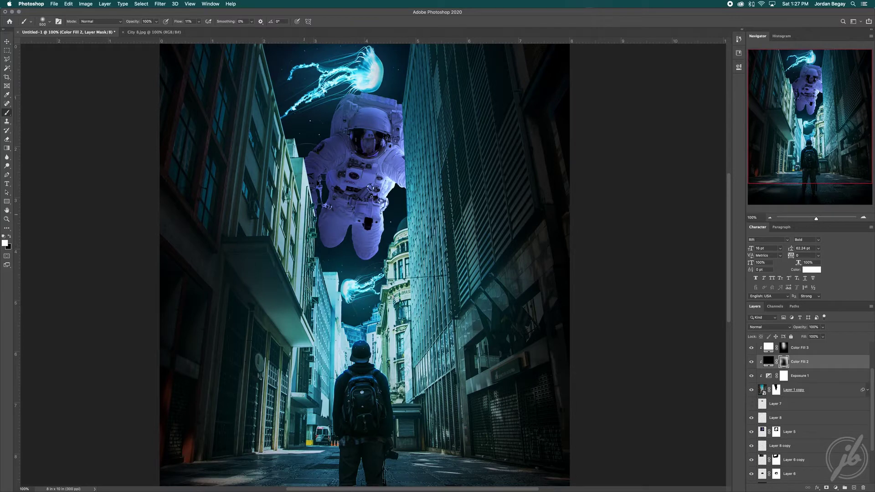
drag(401, 214, 410, 296)
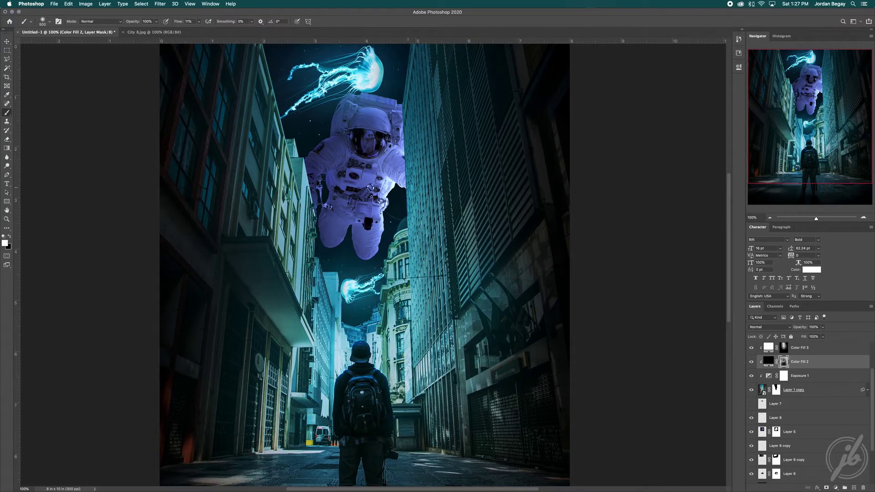
click(769, 218)
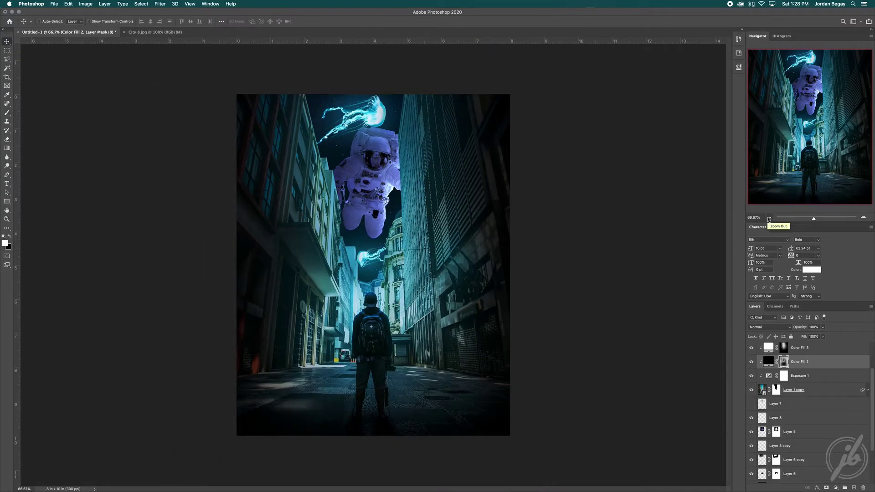
- Apply a Curves adjustment to Layer 1 copy
click(763, 390)
key(ctrl+m)
key(Return)
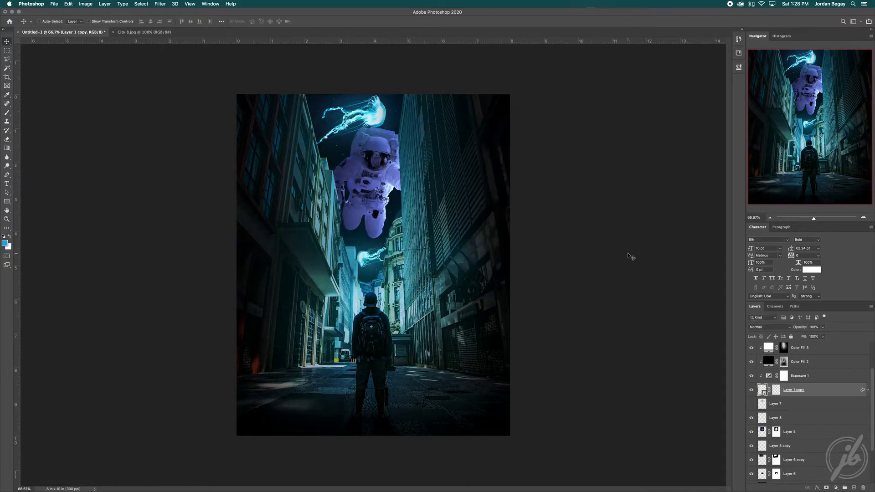
click(788, 365)
key(b)
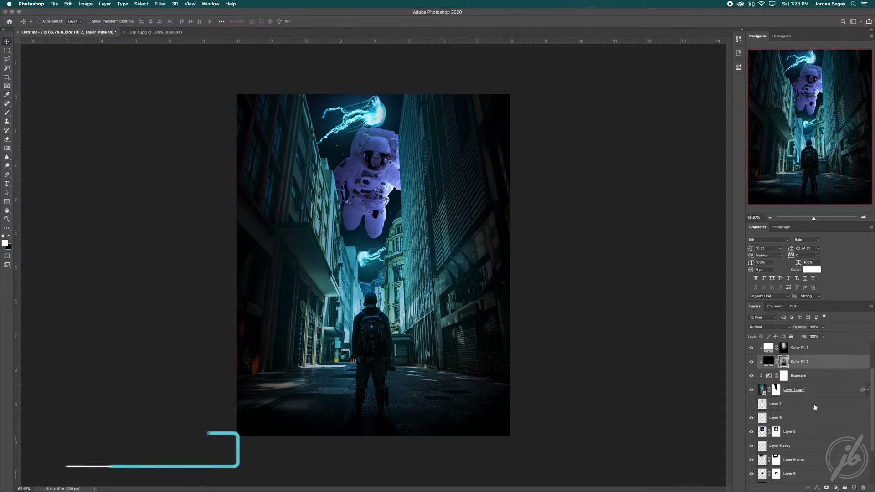
- Hide Layer 7 and add a blue Color Fill 5 above Layer 5 with a fully inverted mask
click(752, 404)
click(793, 418)
drag(792, 437, 793, 438)
click(752, 437)
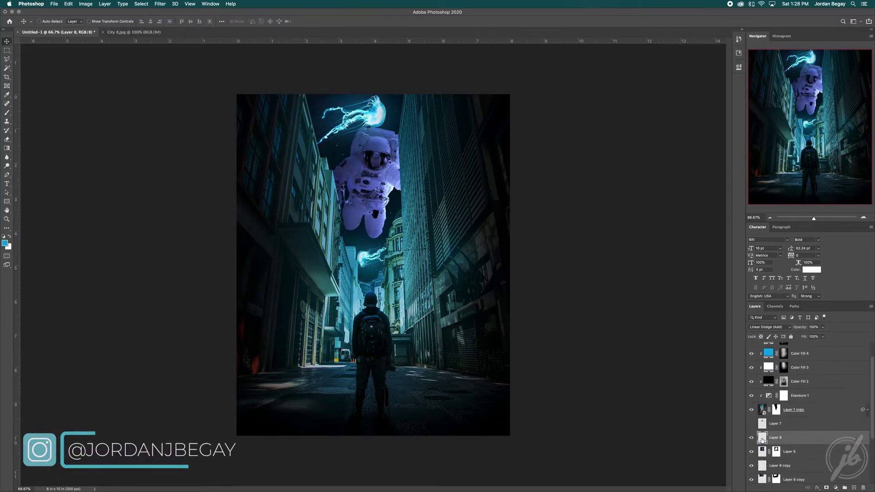
click(794, 452)
click(835, 488)
click(838, 355)
click(570, 276)
key(v)
key(ctrl+i)
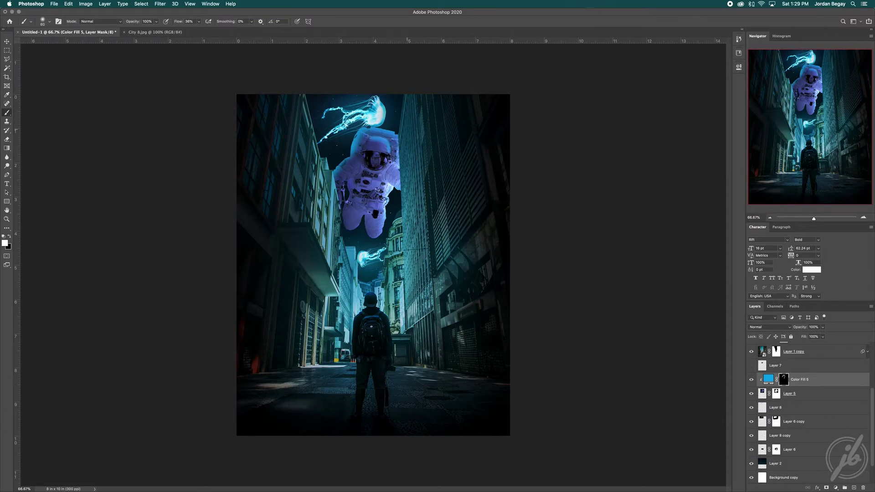
- Create a new Layer 9 and move it above the blue Color Fill 5
click(762, 393)
key(alt+shift+BackSpace)
key(ctrl+shift+n)
key(Return)
key(ctrl+i)
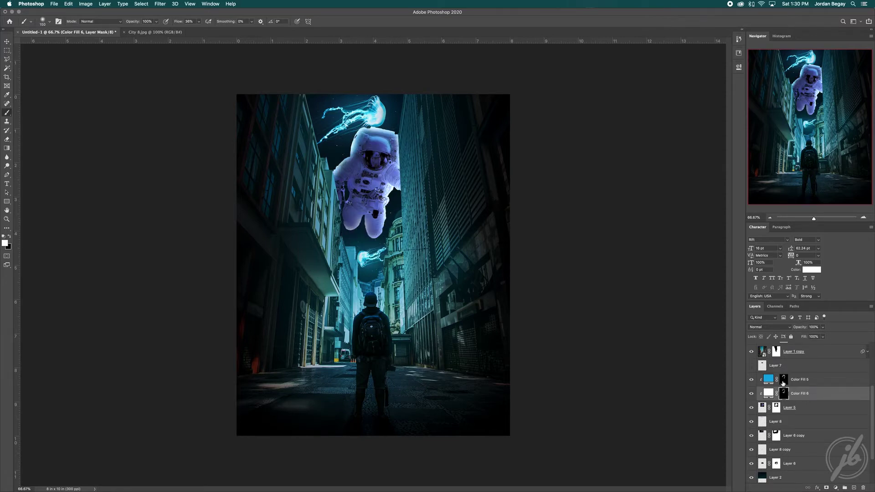
click(783, 382)
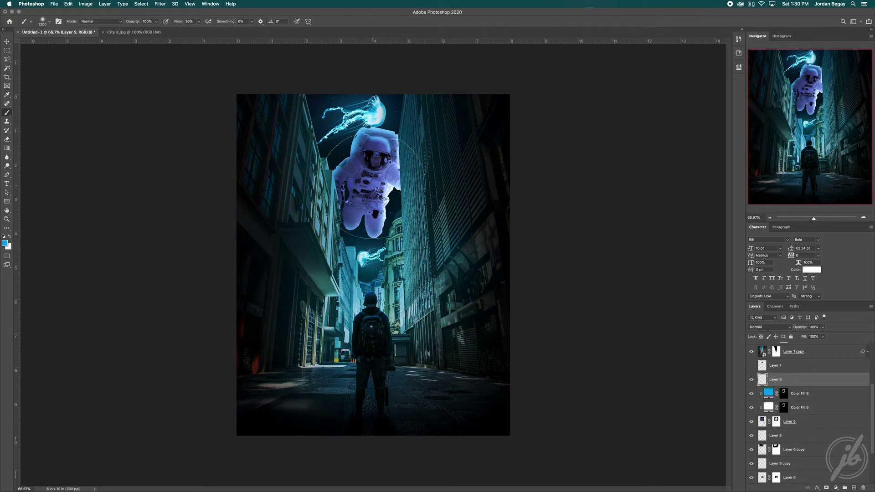
drag(793, 393, 794, 385)
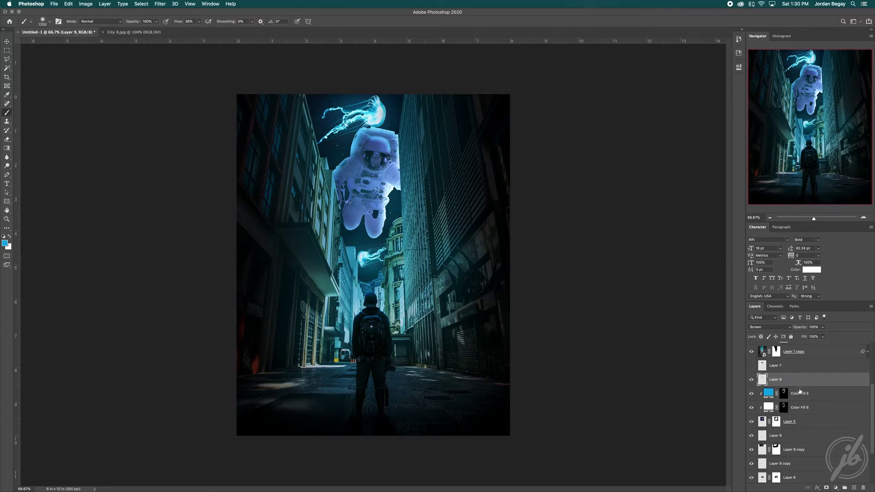
- Duplicate Layer 8 copy as Layer 8 copy 2 and select the Layer 7 city image
key(super+1)
scroll(772, 418, down, 3)
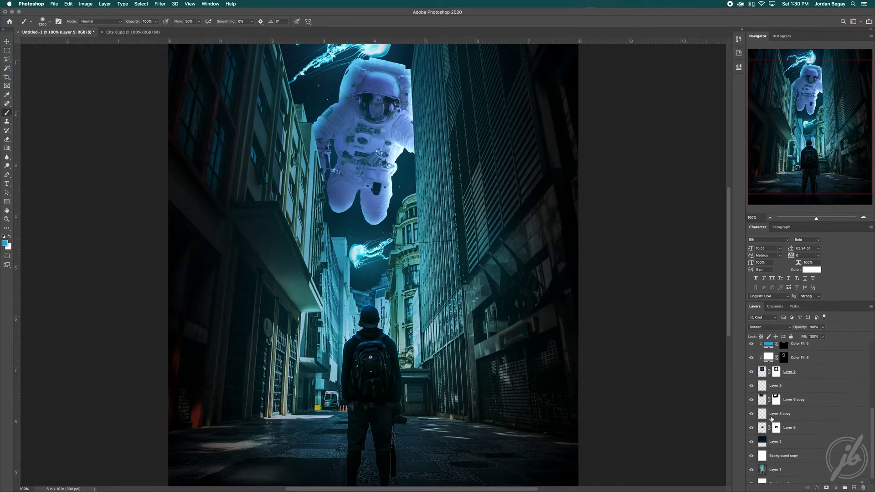
key(super+j)
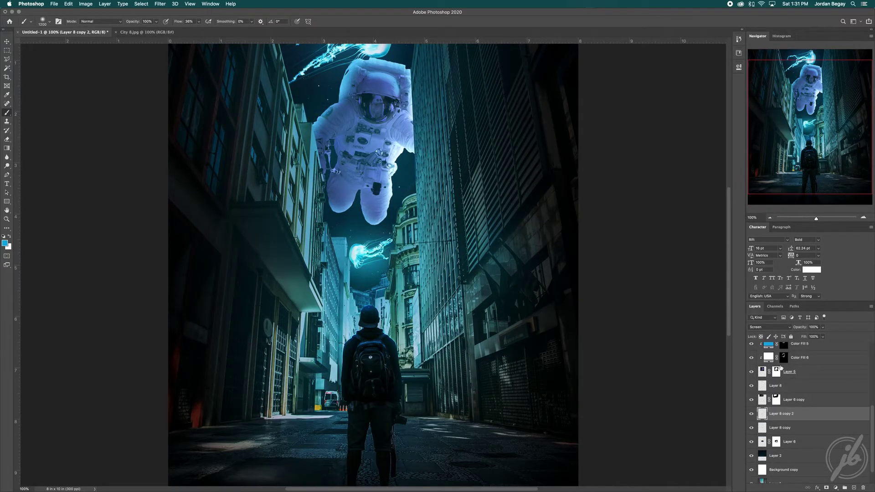
scroll(781, 368, up, 5)
click(778, 395)
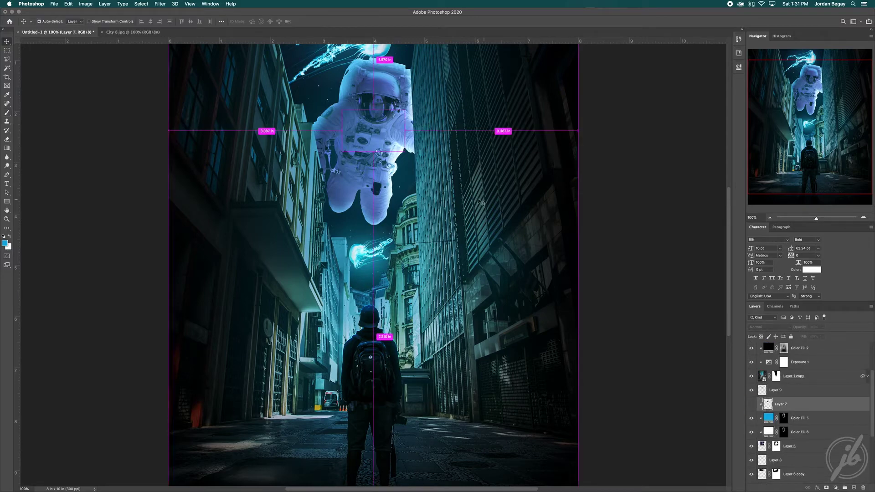
- Warp the city image to follow the helmet's curve over the visor at 43% opacity
scroll(361, 87, up, 2)
key(super+t)
right_click(583, 251)
click(597, 305)
mouse_move(399, 211)
mouse_down()
mouse_move(461, 121)
mouse_move(437, 91)
mouse_up()
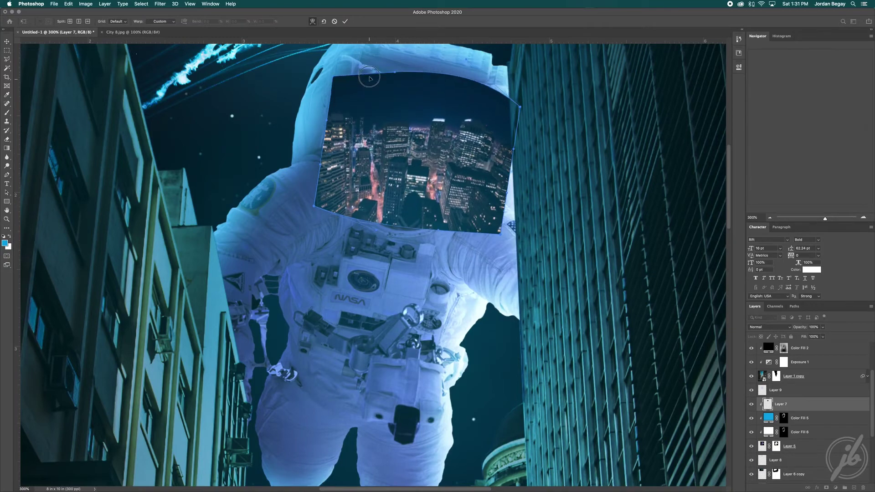
drag(402, 214, 401, 237)
key(4)
key(3)
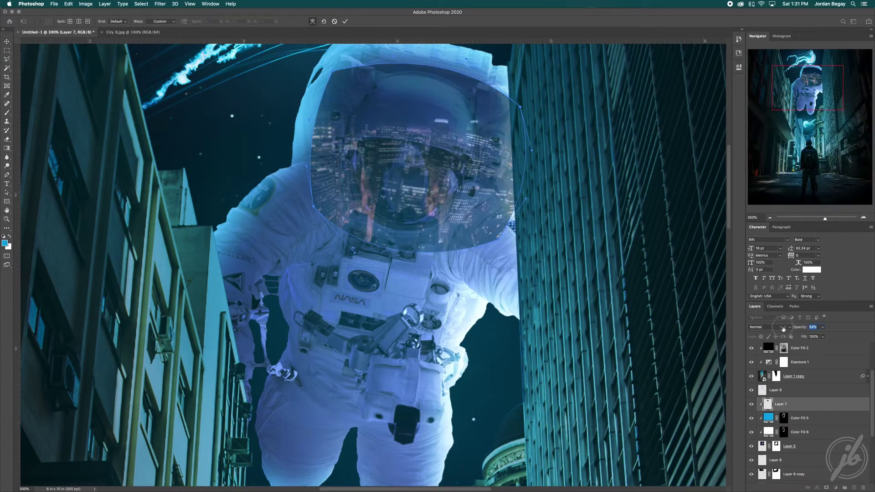
drag(421, 70, 415, 149)
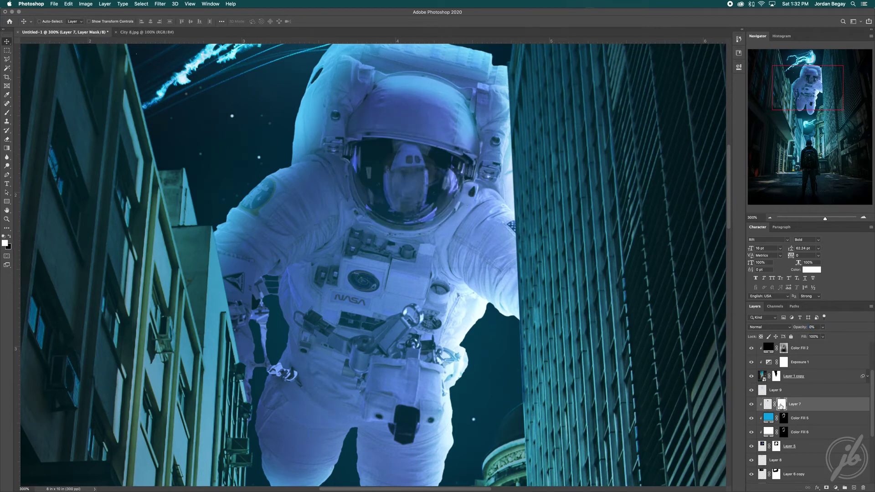
- Replace Layer 7's old mask with the visor path selection and darken it with Curves
drag(782, 404, 863, 488)
key(Return)
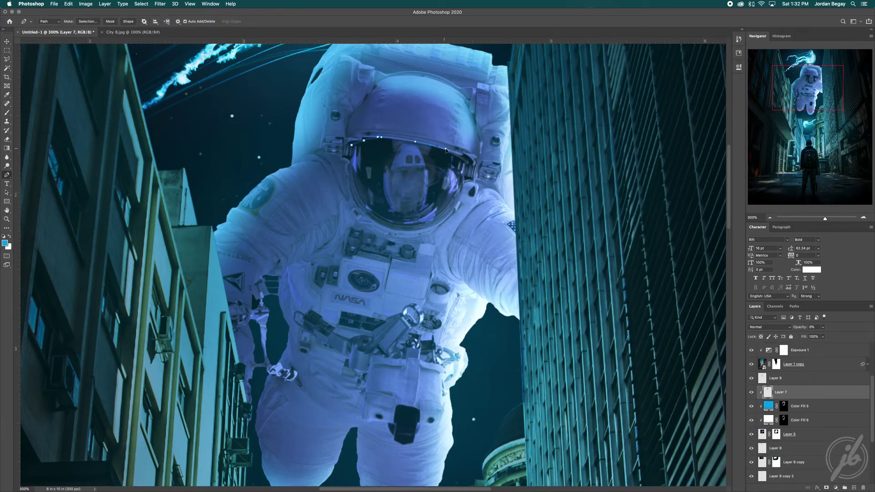
right_click(357, 151)
key(Return)
key(Delete)
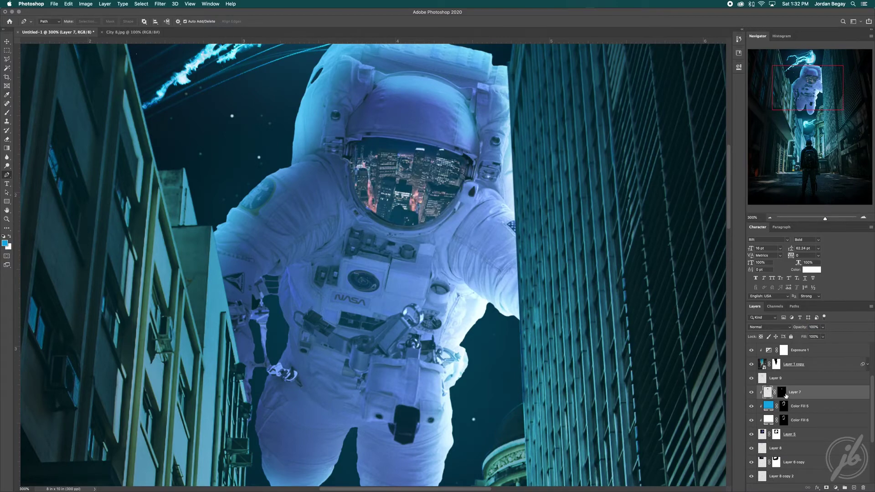
key(ctrl+m)
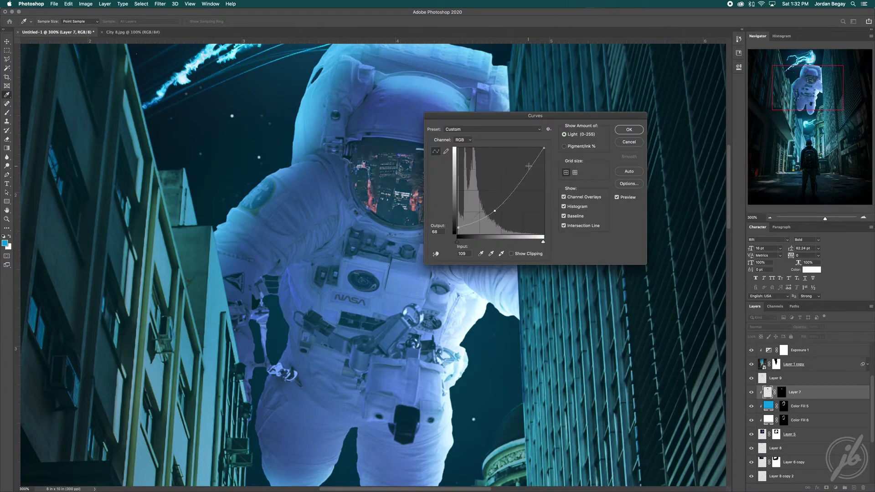
key(Return)
- Convert Layer 7 to a smart object and soften the reflection with Gaussian Blur
right_click(796, 392)
click(784, 292)
click(160, 3)
click(284, 110)
key(Return)
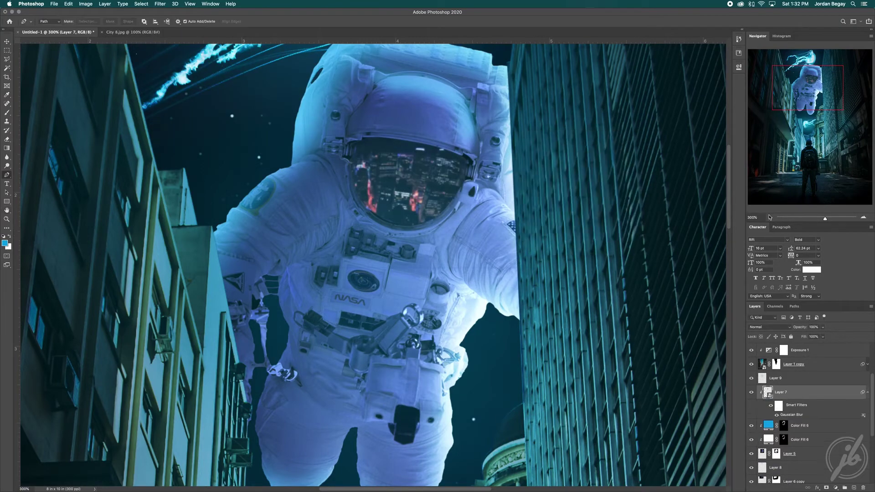
key(super+minus)
click(775, 379)
click(770, 327)
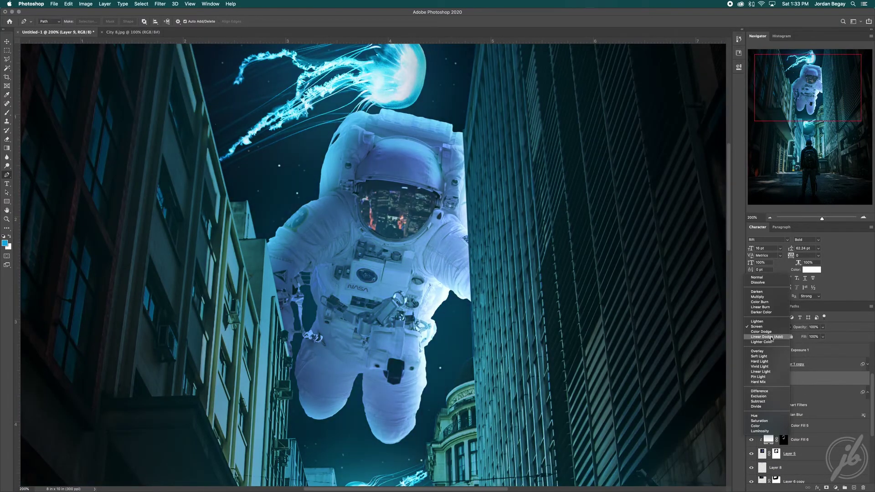
- Set Layer 9 to Overlay and add a Curves adjustment clipped to the layer below
click(770, 352)
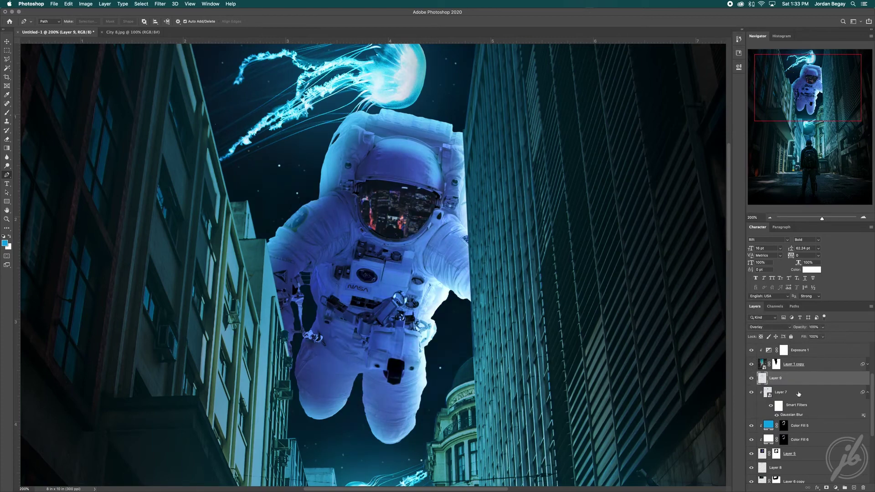
click(762, 454)
key(super+m)
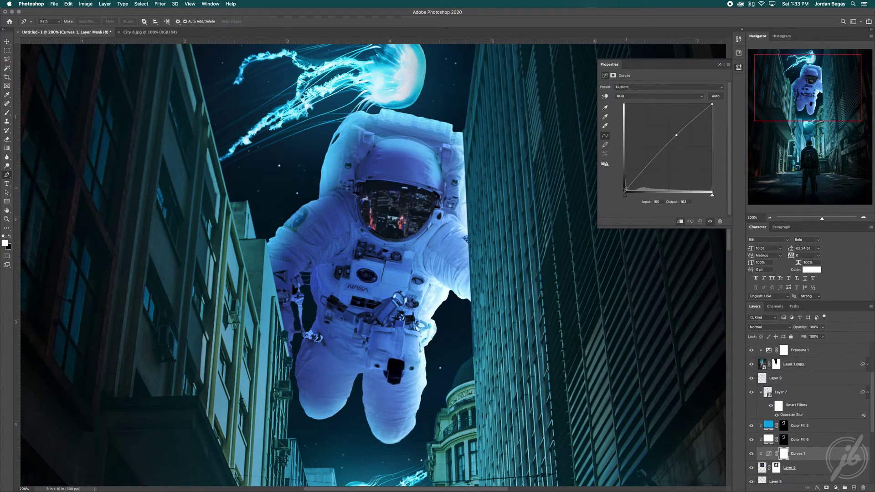
click(777, 378)
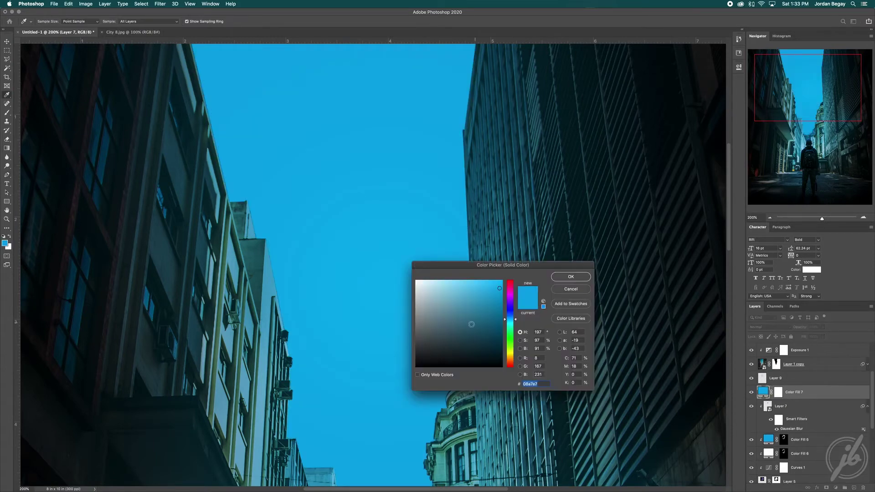
key(b)
scroll(397, 274, up, 2)
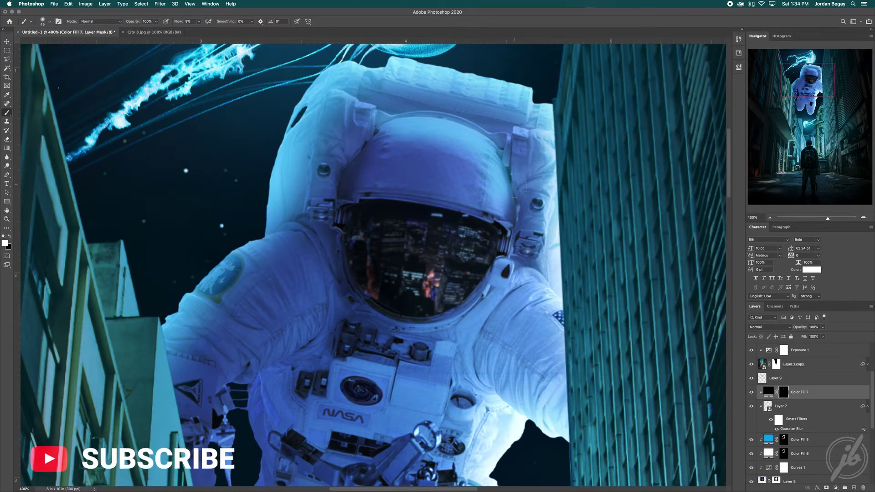
scroll(422, 283, down, 8)
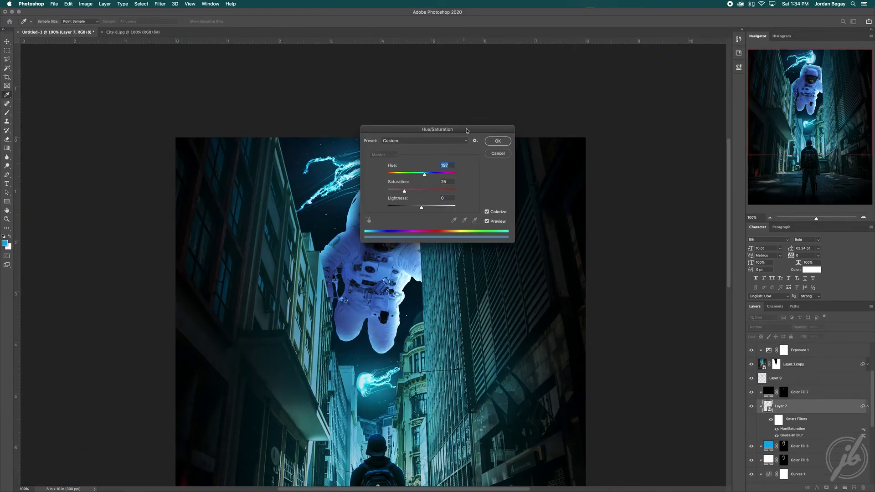
drag(467, 131, 556, 137)
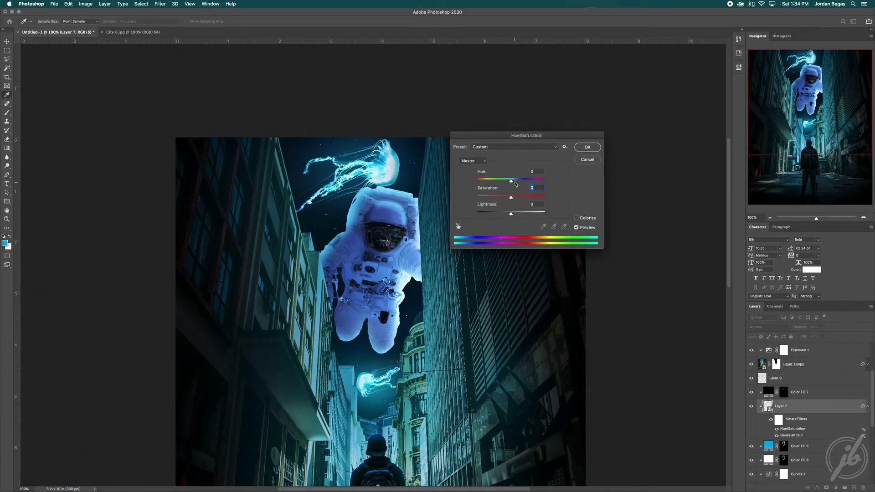
- Load the visor path as a selection and set the new Layer 10 to Overlay
key(Escape)
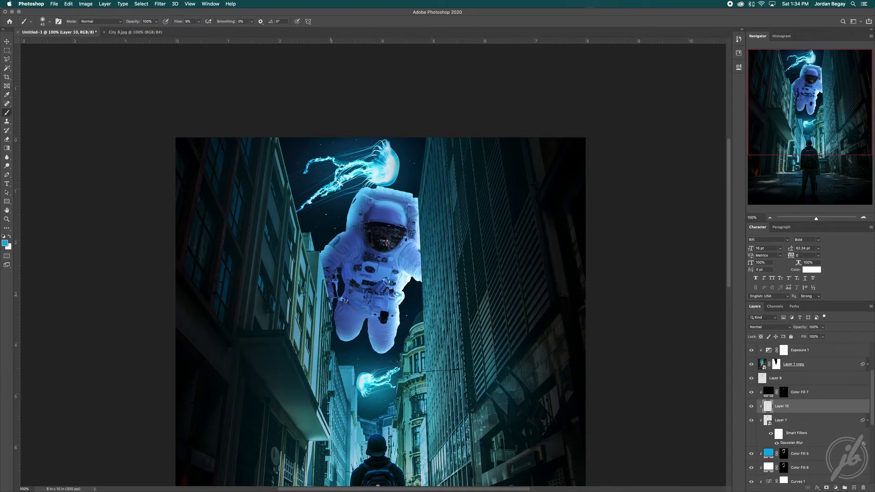
right_click(405, 250)
click(419, 268)
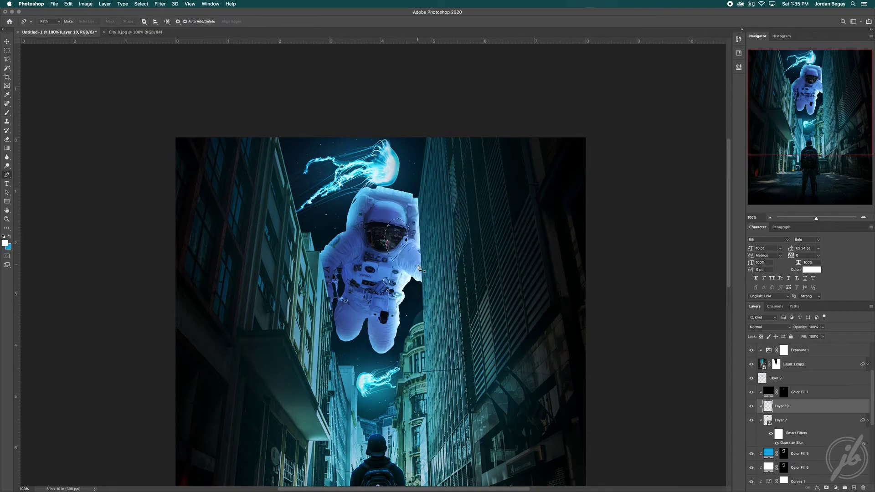
click(758, 327)
click(766, 411)
- Mask and paint Layer 10 over the visor, then set it to Normal at 20% opacity
key(ctrl+plus)
key(ctrl+plus)
key(ctrl+plus)
click(836, 488)
key(b)
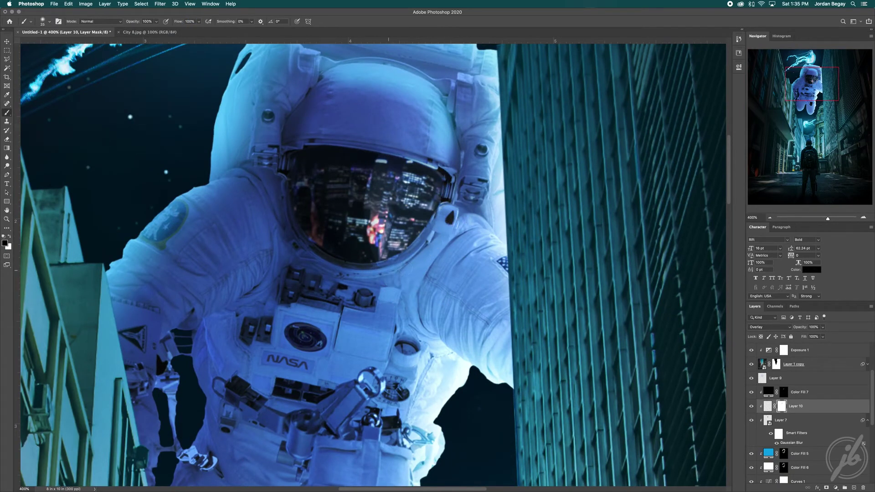
key(ctrl+minus)
click(770, 326)
click(761, 253)
drag(800, 327, 775, 327)
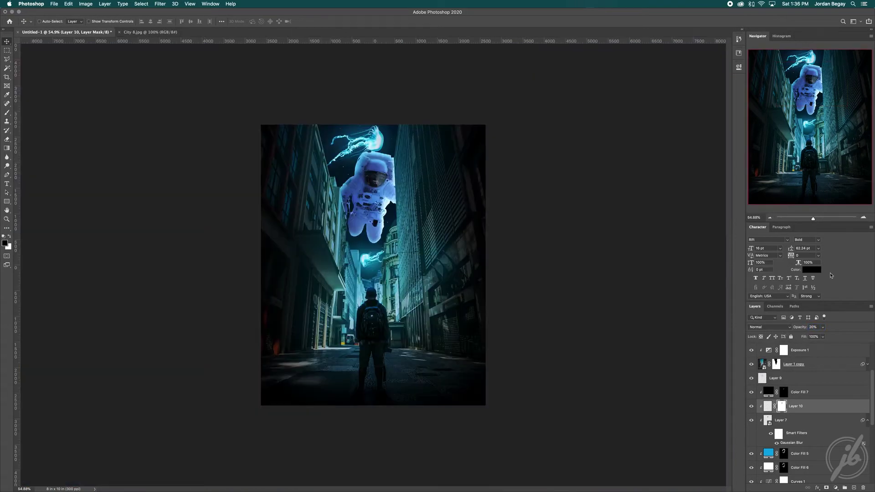
- Make the stamped Layer 11 a smart object and apply Camera Raw with clarity +18
key(alt+period)
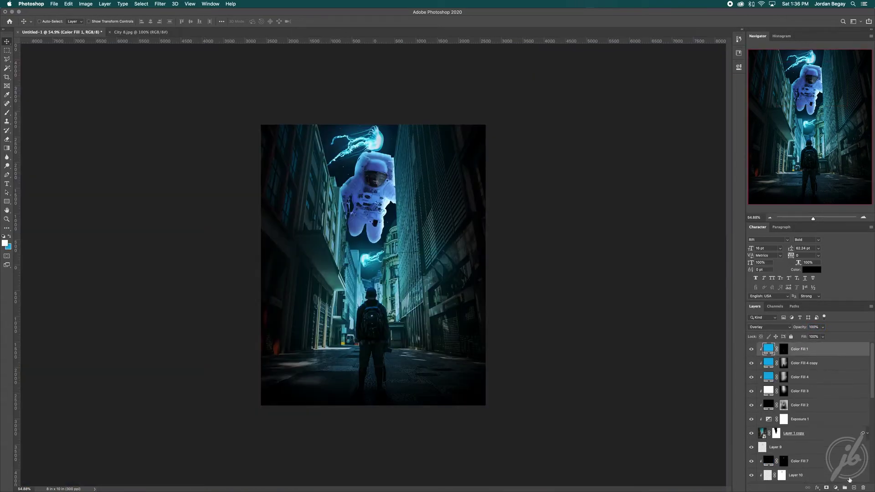
right_click(820, 391)
alt+click(753, 352)
click(160, 4)
click(182, 55)
drag(609, 254, 619, 257)
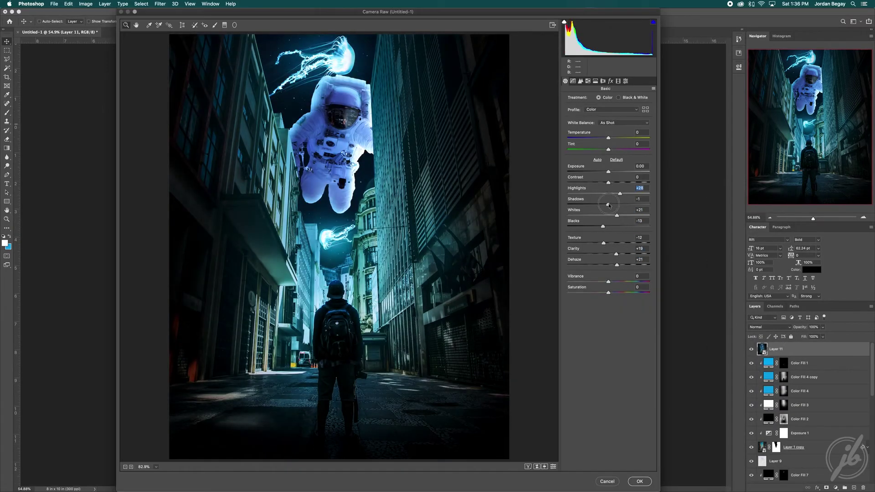
click(639, 481)
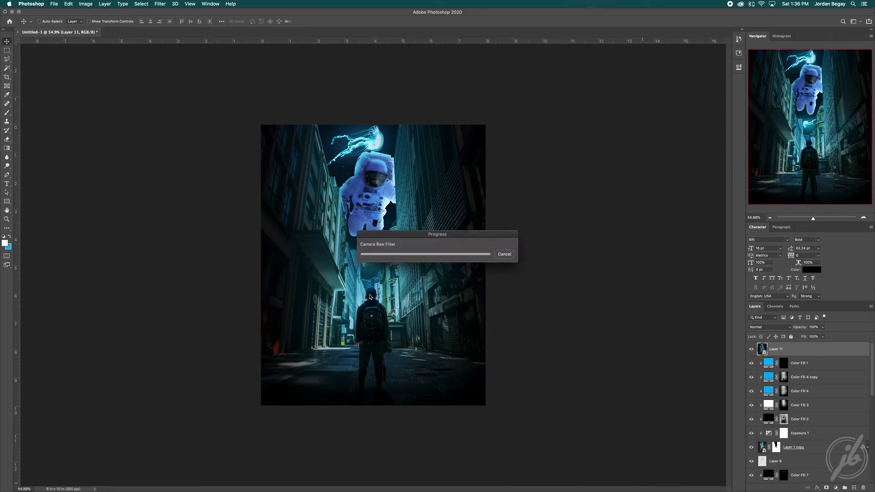
click(835, 489)
- Nudge the Exposure 2 offset slightly upward to lift the shadows
click(775, 353)
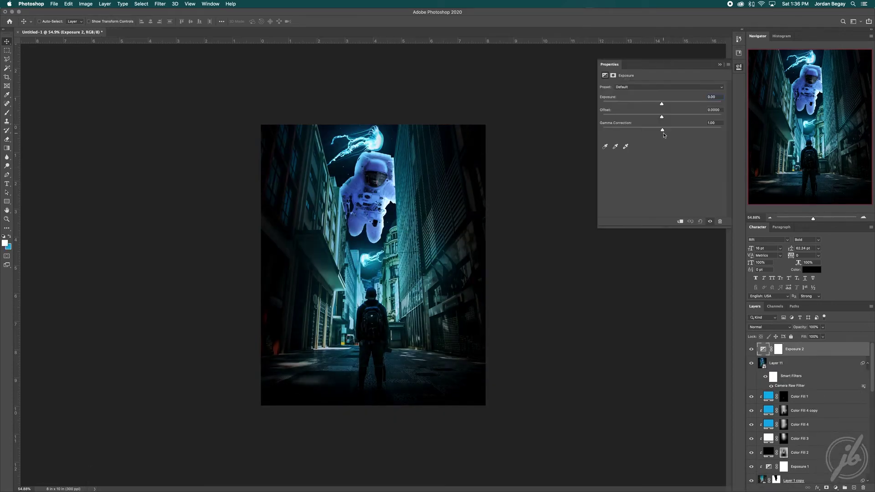
drag(662, 117, 669, 121)
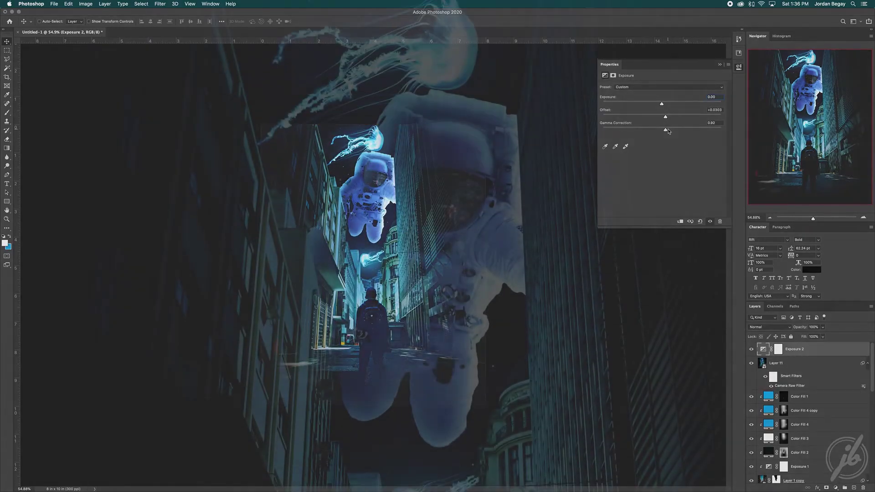